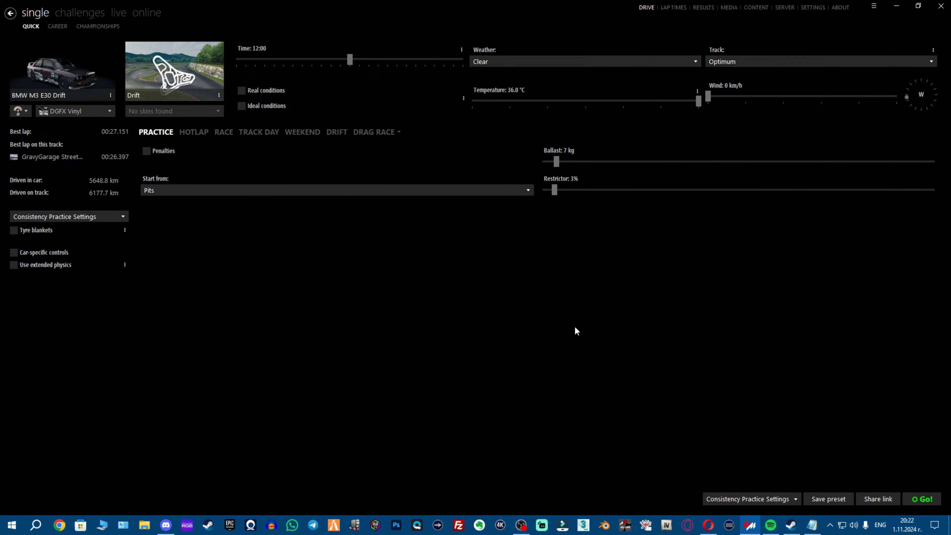
- Switch to Steam, locate Assetto Corsa in the game library, and minimize Steam again
{"action": "left_click", "coordinate": [208, 524]}
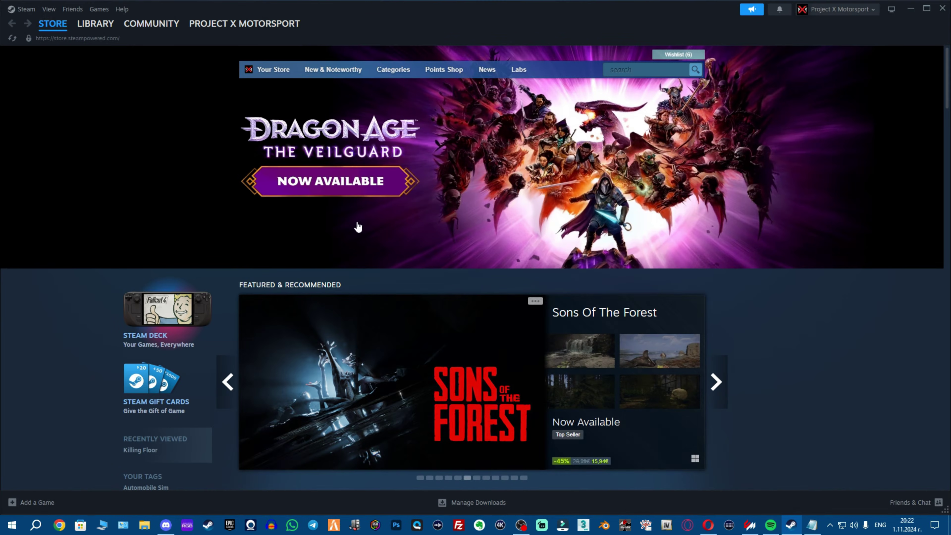
{"action": "left_click", "coordinate": [98, 25]}
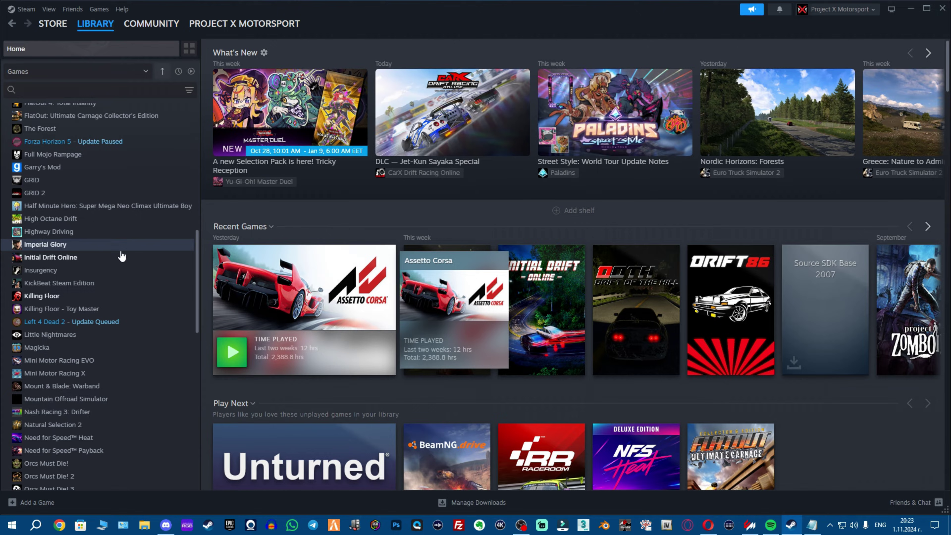
{"action": "scroll", "coordinate": [116, 247], "scroll_direction": "up", "scroll_amount": 10}
{"action": "left_click", "coordinate": [75, 160]}
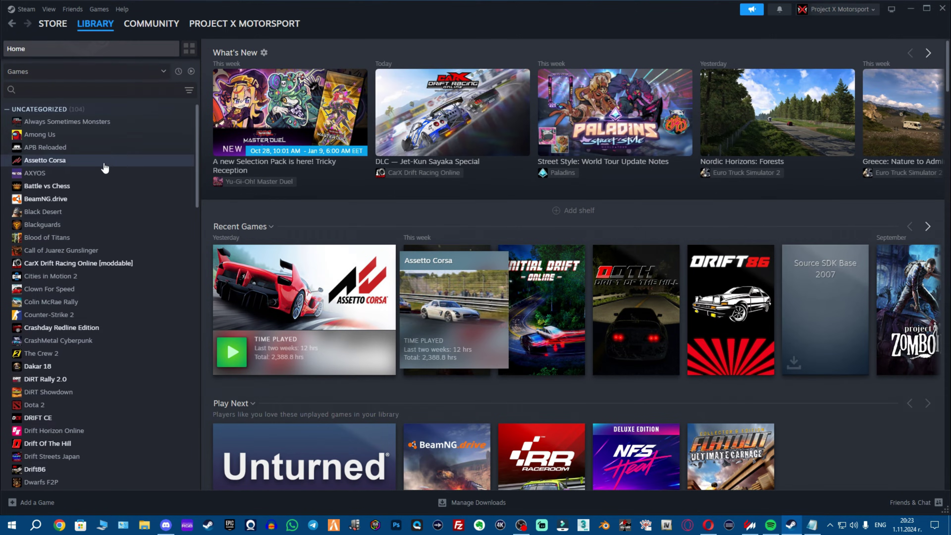
{"action": "left_click", "coordinate": [910, 10]}
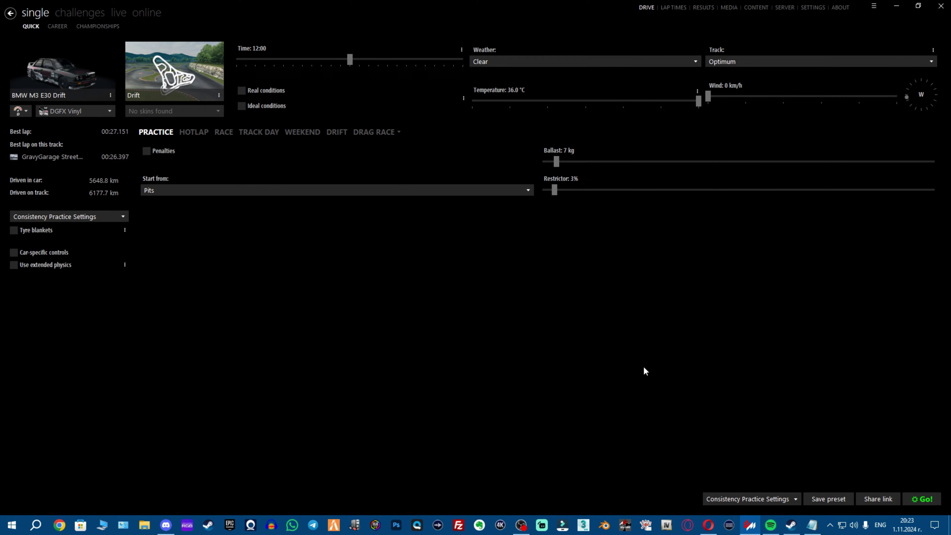
- Switch to the browser and review the requirements, key features and download links on the Content Manager page at acstuff.ru/app
{"action": "left_click", "coordinate": [707, 524]}
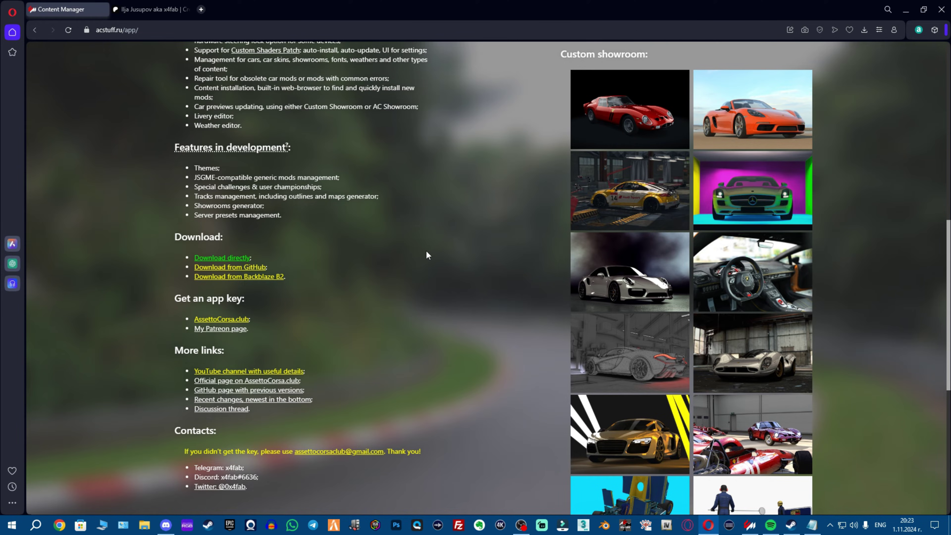
{"action": "scroll", "coordinate": [426, 251], "scroll_direction": "up", "scroll_amount": 10}
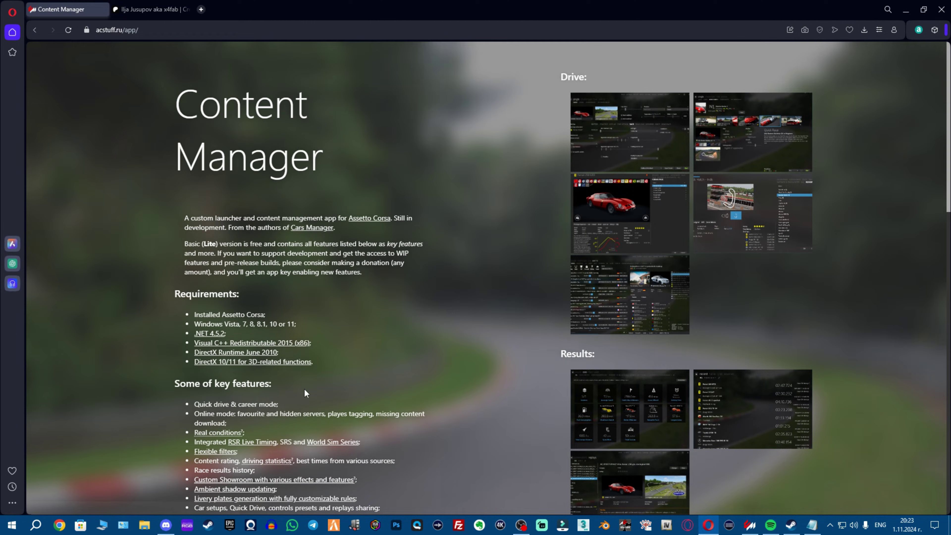
{"action": "scroll", "coordinate": [411, 272], "scroll_direction": "down", "scroll_amount": 5}
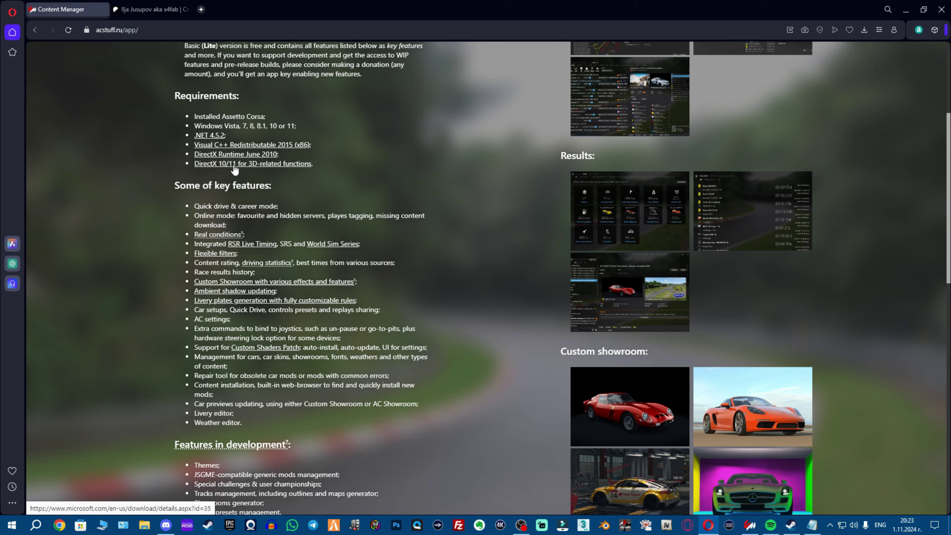
{"action": "scroll", "coordinate": [398, 180], "scroll_direction": "down", "scroll_amount": 3}
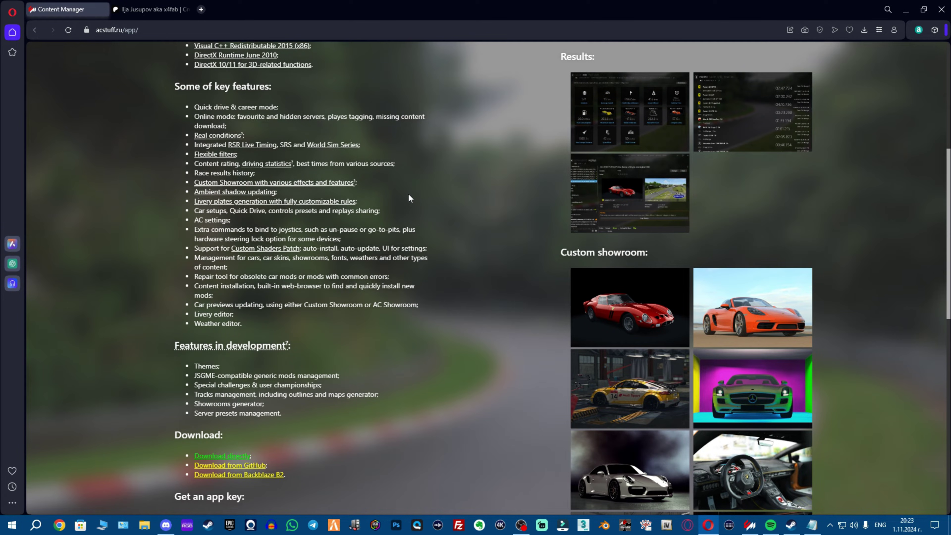
{"action": "scroll", "coordinate": [430, 214], "scroll_direction": "down", "scroll_amount": 3}
{"action": "scroll", "coordinate": [441, 198], "scroll_direction": "down", "scroll_amount": 2}
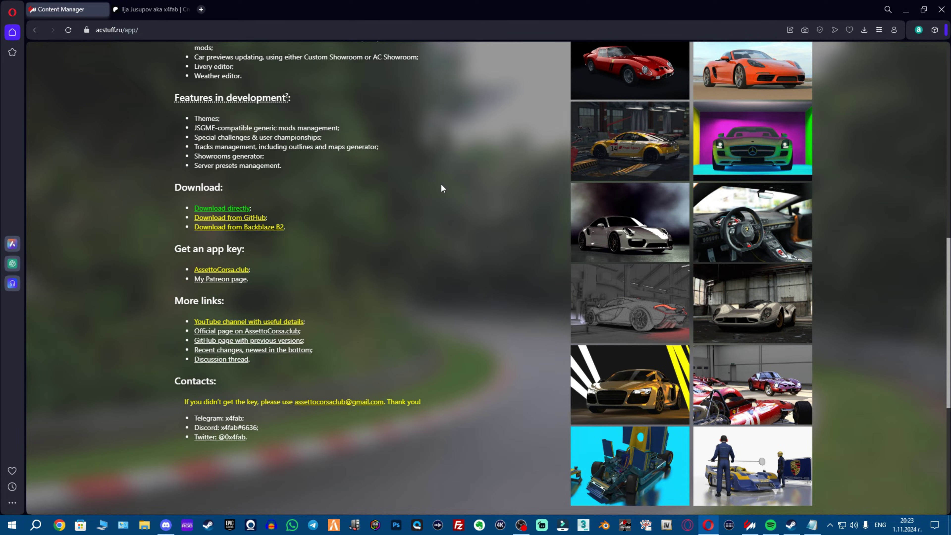
{"action": "scroll", "coordinate": [438, 195], "scroll_direction": "up", "scroll_amount": 1}
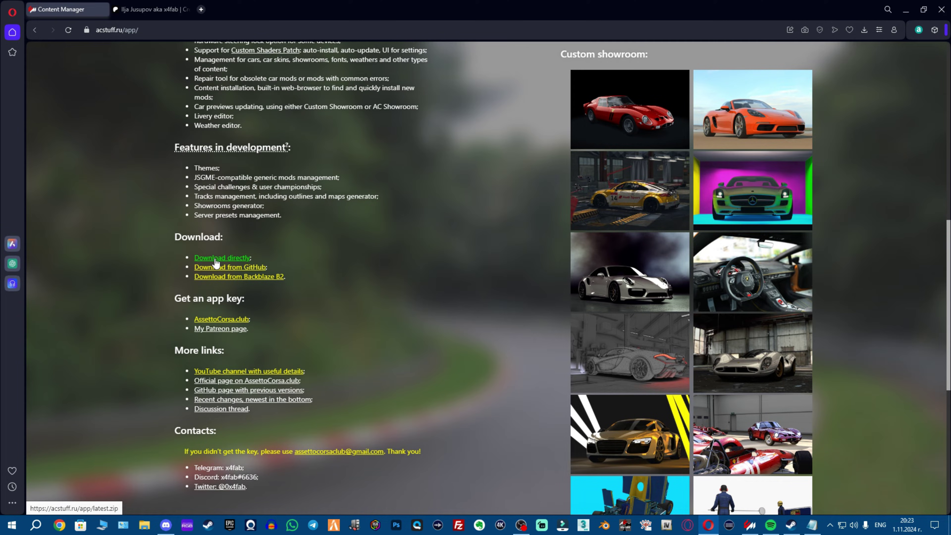
{"action": "left_click", "coordinate": [906, 9]}
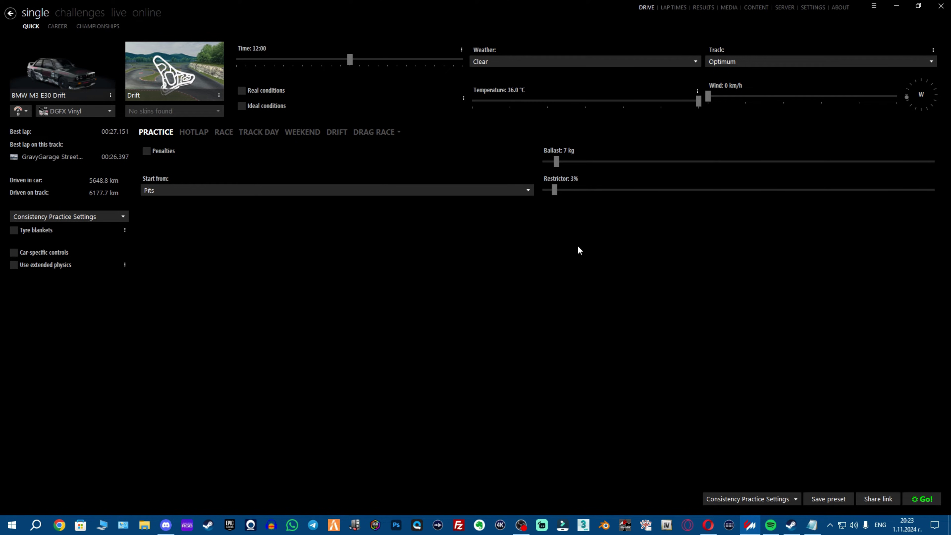
- Open the Custom Shaders Patch settings at About & Updates and look at the available versions
{"action": "left_click", "coordinate": [812, 7]}
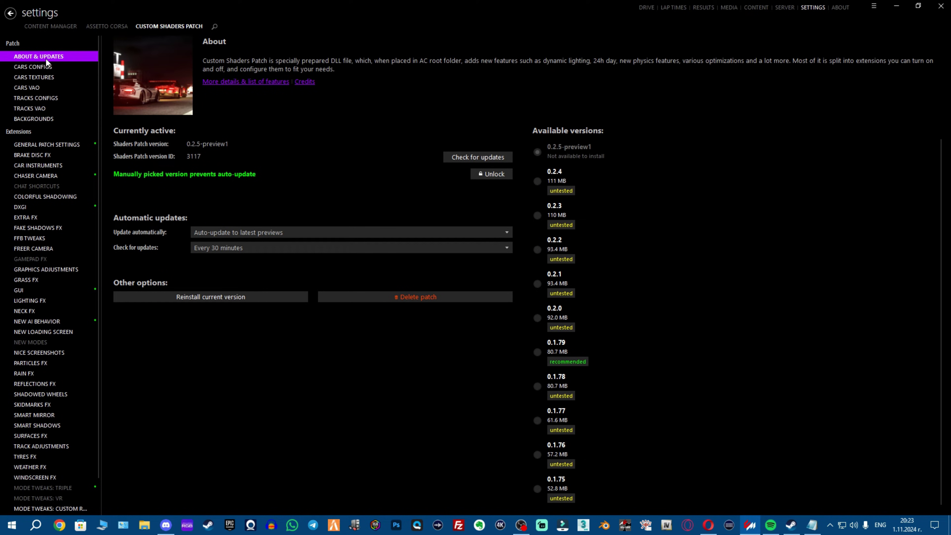
{"action": "mouse_move", "coordinate": [591, 176]}
- Switch to the browser and look through the recent posts on the Custom Shaders Patch developer's Patreon page
{"action": "left_click", "coordinate": [708, 525]}
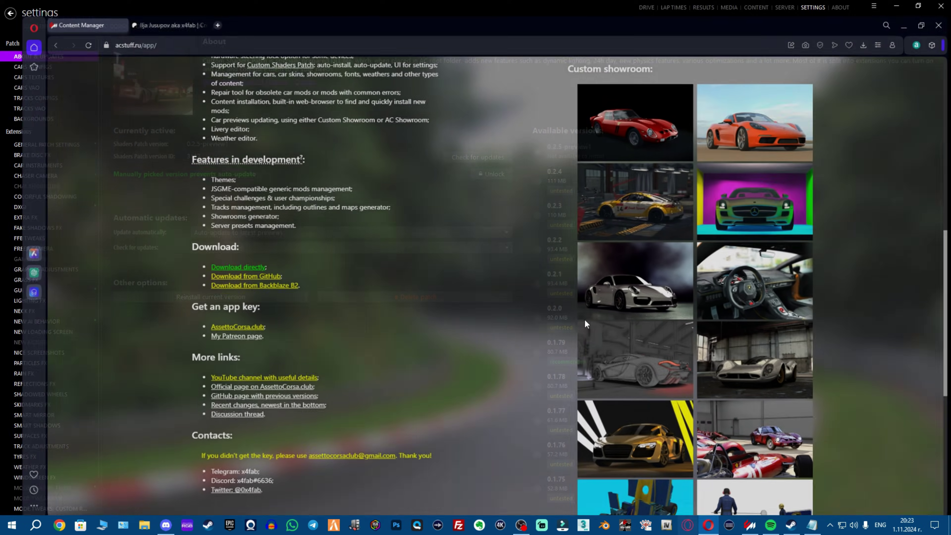
{"action": "left_click", "coordinate": [152, 10]}
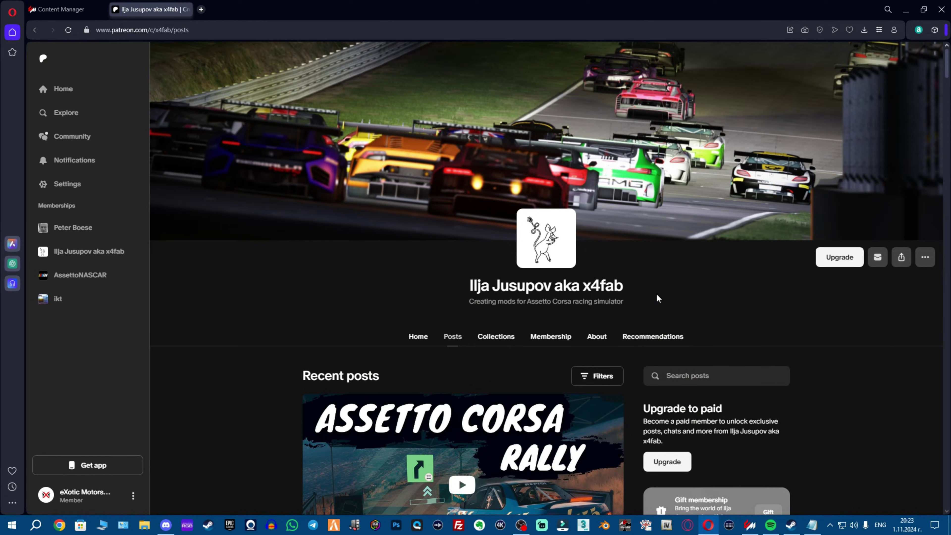
{"action": "scroll", "coordinate": [677, 279], "scroll_direction": "down", "scroll_amount": 10}
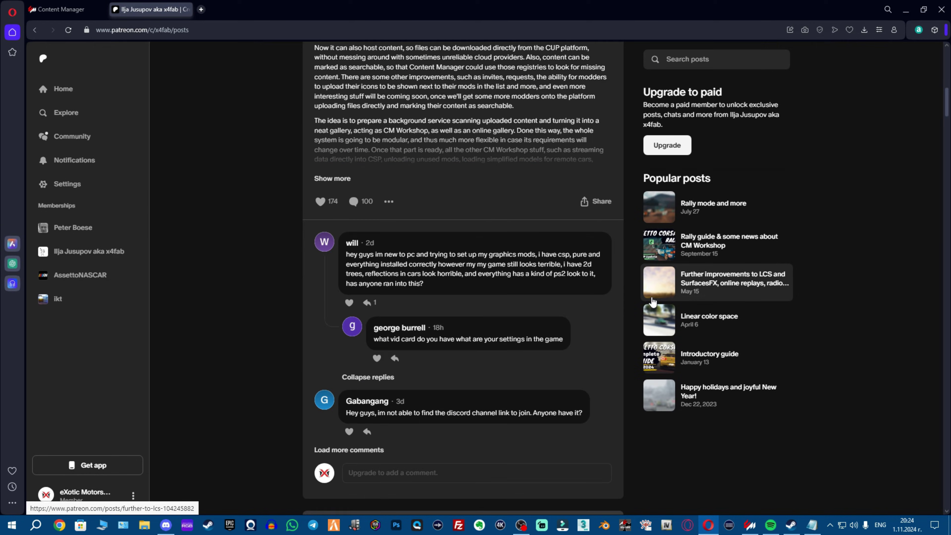
{"action": "scroll", "coordinate": [296, 249], "scroll_direction": "up", "scroll_amount": 9}
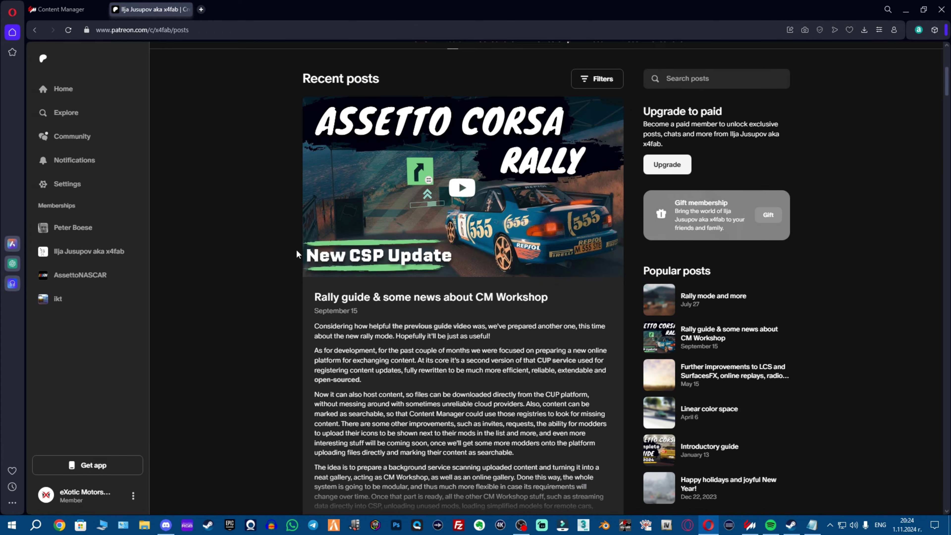
{"action": "scroll", "coordinate": [296, 250], "scroll_direction": "down", "scroll_amount": 5}
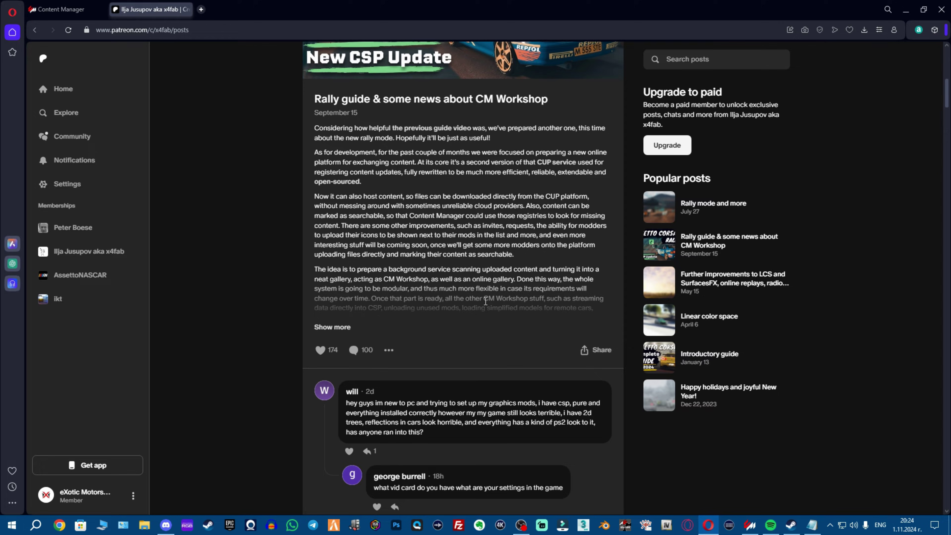
{"action": "scroll", "coordinate": [476, 327], "scroll_direction": "up", "scroll_amount": 1}
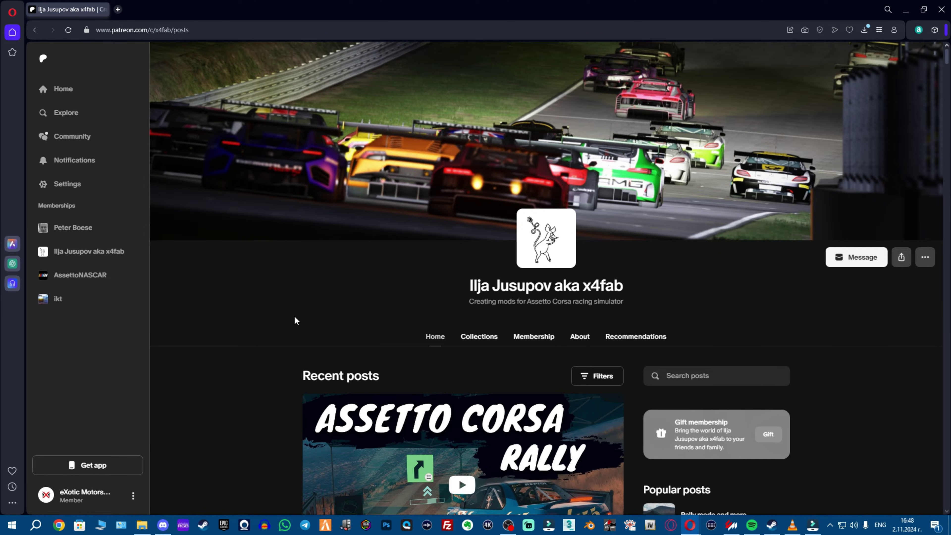
{"action": "scroll", "coordinate": [295, 319], "scroll_direction": "down", "scroll_amount": 20}
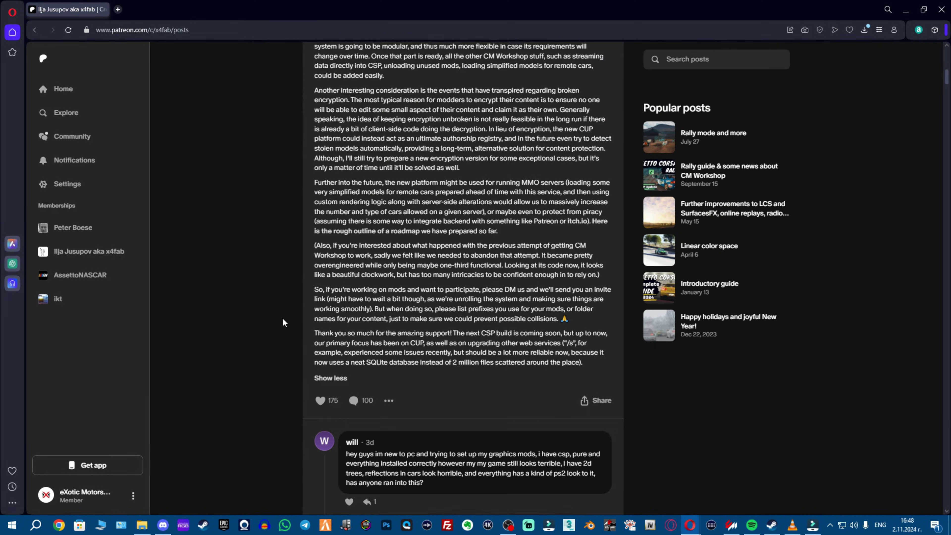
{"action": "scroll", "coordinate": [295, 295], "scroll_direction": "down", "scroll_amount": 6}
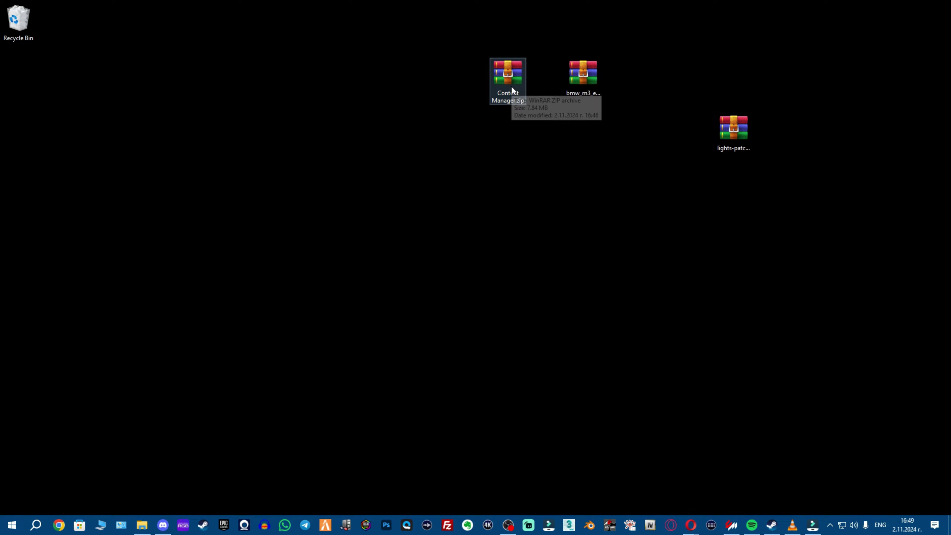
- Extract Content Manager.exe from Content Manager.zip to the desktop, close the archive, and place the extracted file beside the zip
{"action": "double_click", "coordinate": [511, 87]}
{"action": "left_click", "coordinate": [661, 102]}
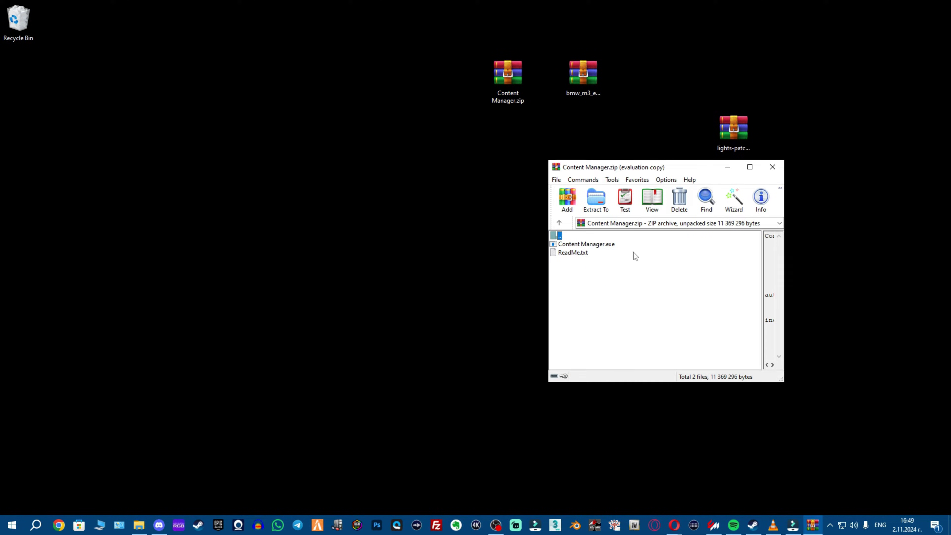
{"action": "left_click", "coordinate": [572, 245]}
{"action": "left_click_drag", "start_coordinate": [572, 245], "coordinate": [416, 133]}
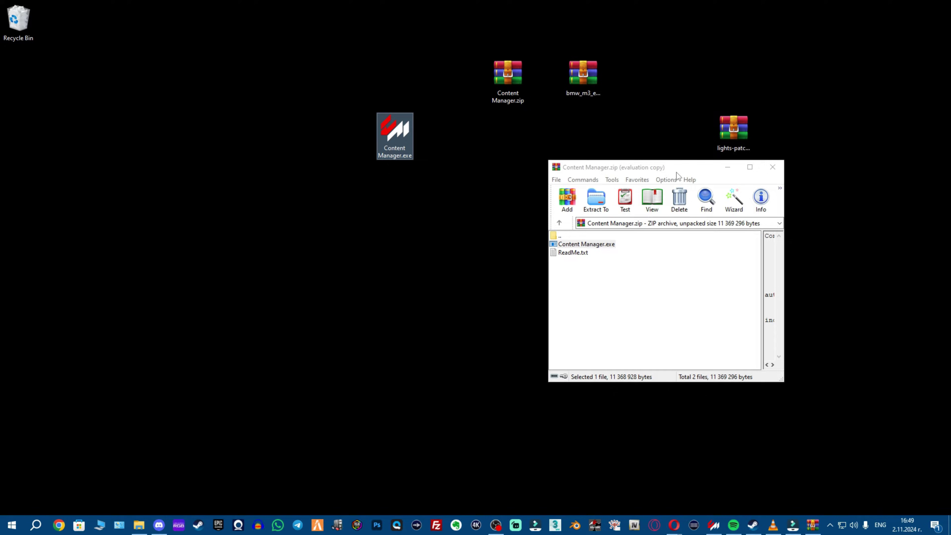
{"action": "left_click", "coordinate": [772, 167]}
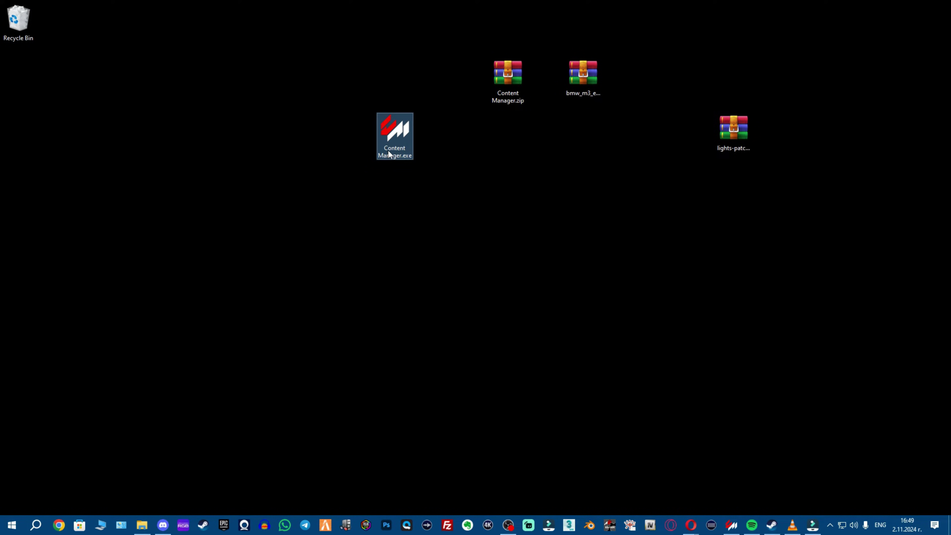
{"action": "left_click_drag", "start_coordinate": [394, 136], "coordinate": [468, 90]}
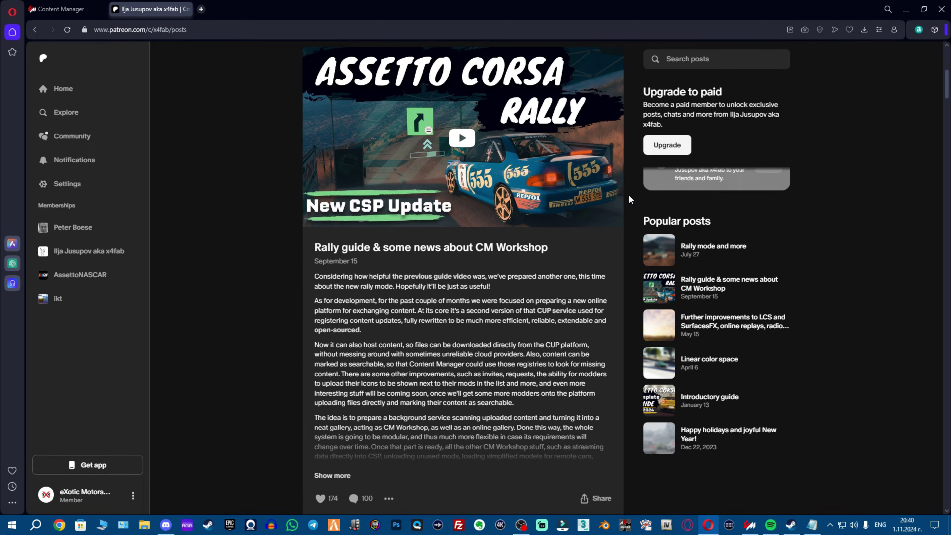
- Return to Content Manager and open the Drift track's folder in File Explorer
{"action": "left_click", "coordinate": [906, 11]}
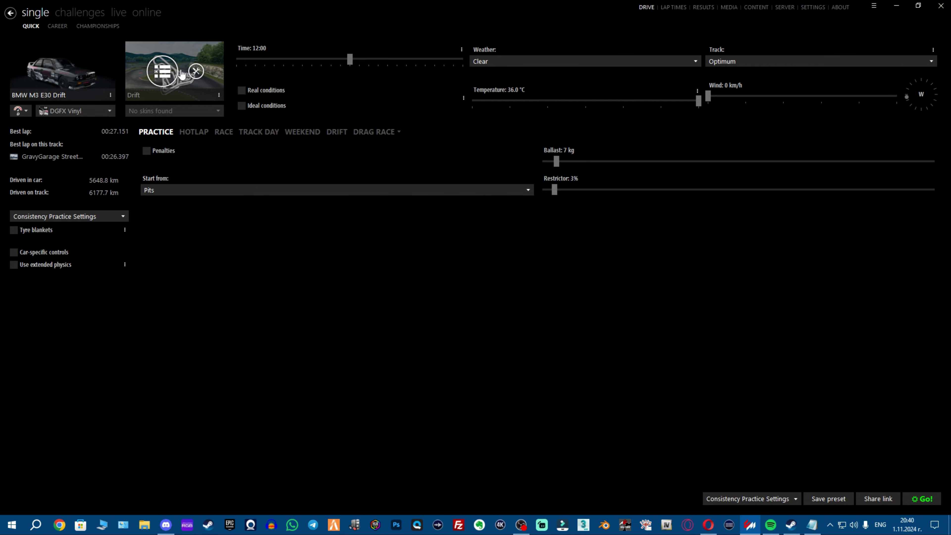
{"action": "left_click", "coordinate": [182, 74]}
{"action": "left_click", "coordinate": [225, 163]}
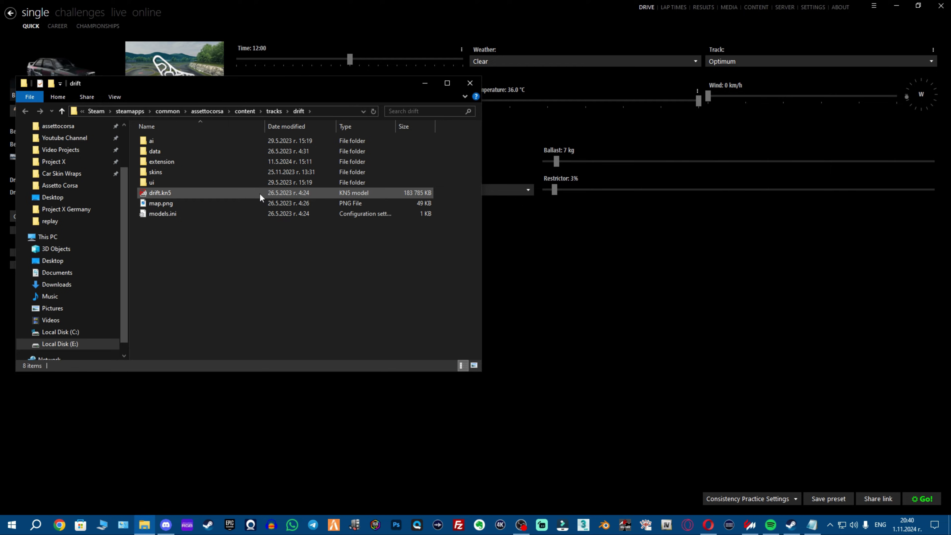
{"action": "left_click_drag", "start_coordinate": [292, 88], "coordinate": [395, 121]}
- Open the BMW M3 E30 Drift's folder, go up to the assettocorsa root folder, and show its window on the bare desktop
{"action": "left_click", "coordinate": [56, 69]}
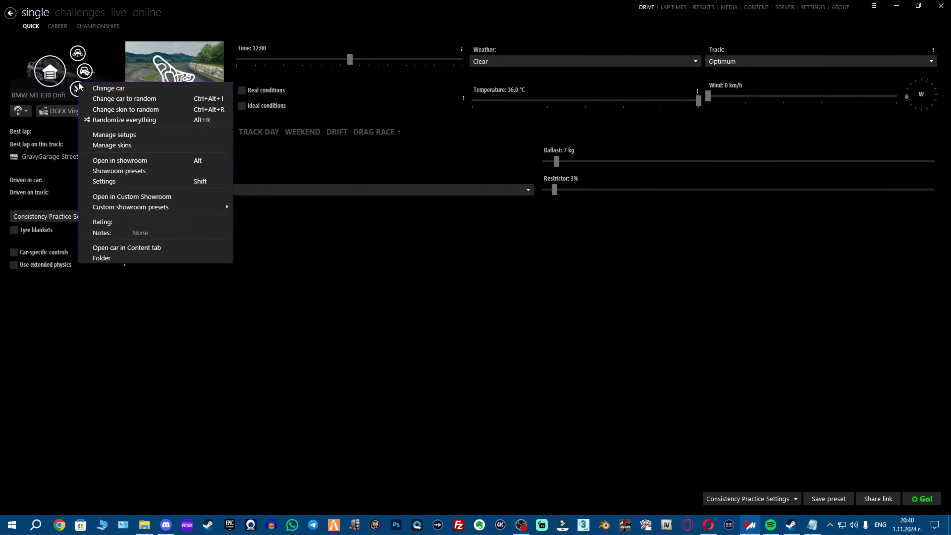
{"action": "left_click", "coordinate": [149, 258]}
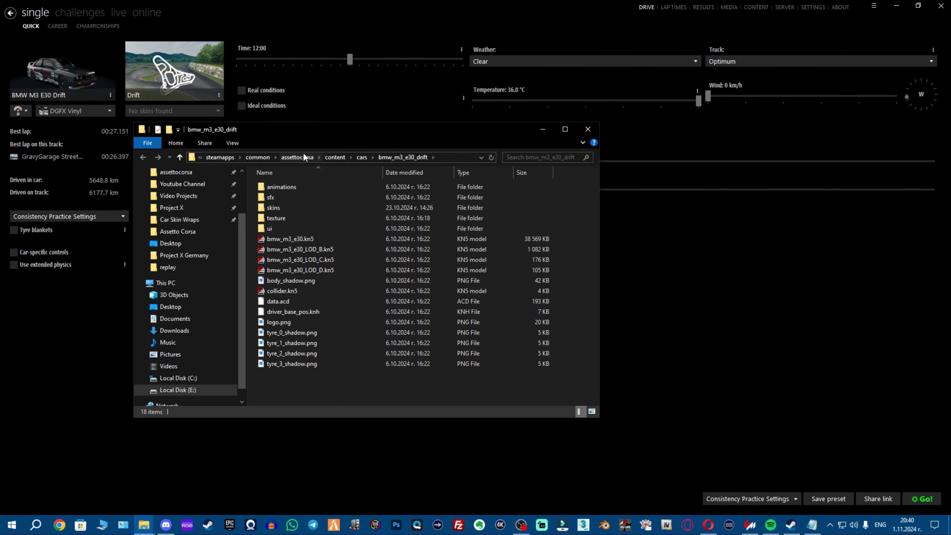
{"action": "left_click", "coordinate": [296, 157]}
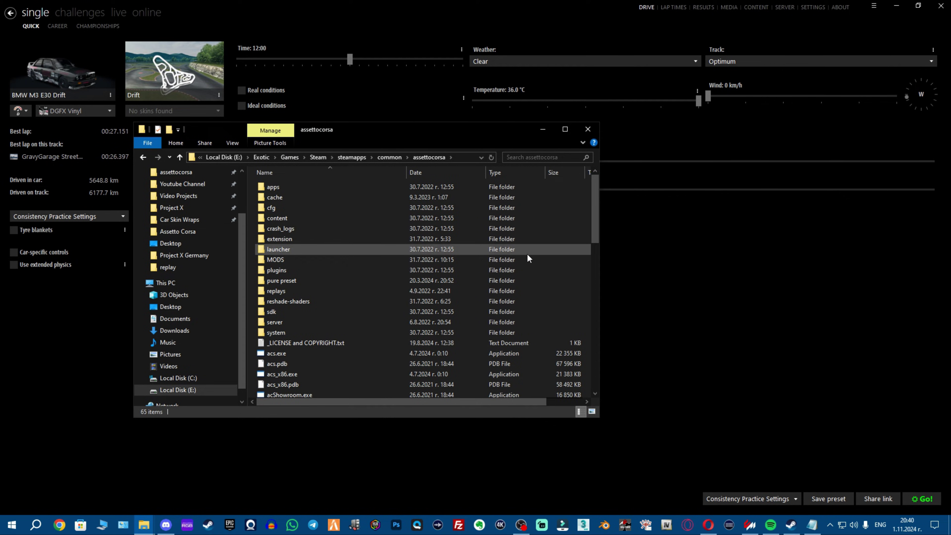
{"action": "left_click", "coordinate": [895, 5]}
{"action": "left_click_drag", "start_coordinate": [350, 137], "coordinate": [294, 95]}
{"action": "left_click", "coordinate": [575, 116]}
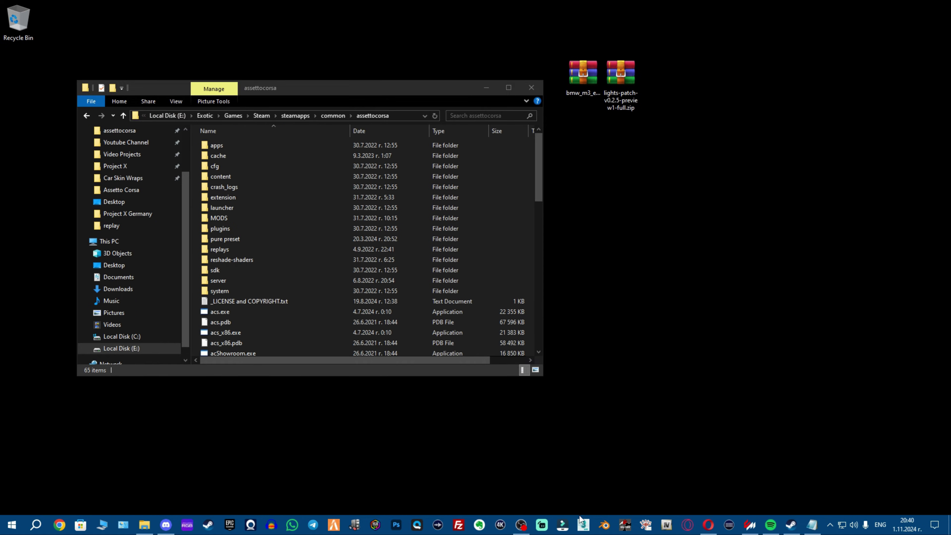
- Switch to Steam, browse Assetto Corsa's local files from the library, and minimize Steam
{"action": "left_click", "coordinate": [208, 524]}
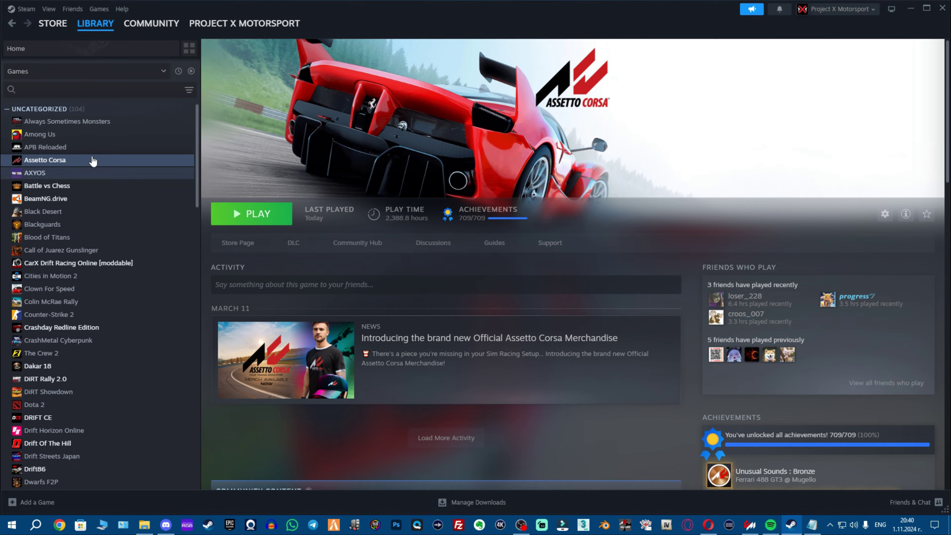
{"action": "right_click", "coordinate": [71, 159]}
{"action": "mouse_move", "coordinate": [106, 221]}
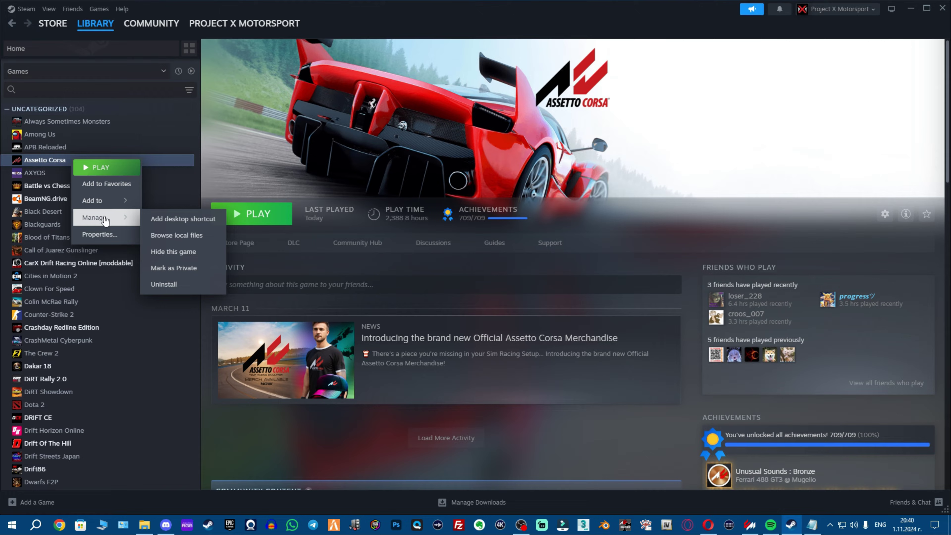
{"action": "left_click", "coordinate": [176, 236]}
{"action": "left_click", "coordinate": [910, 8]}
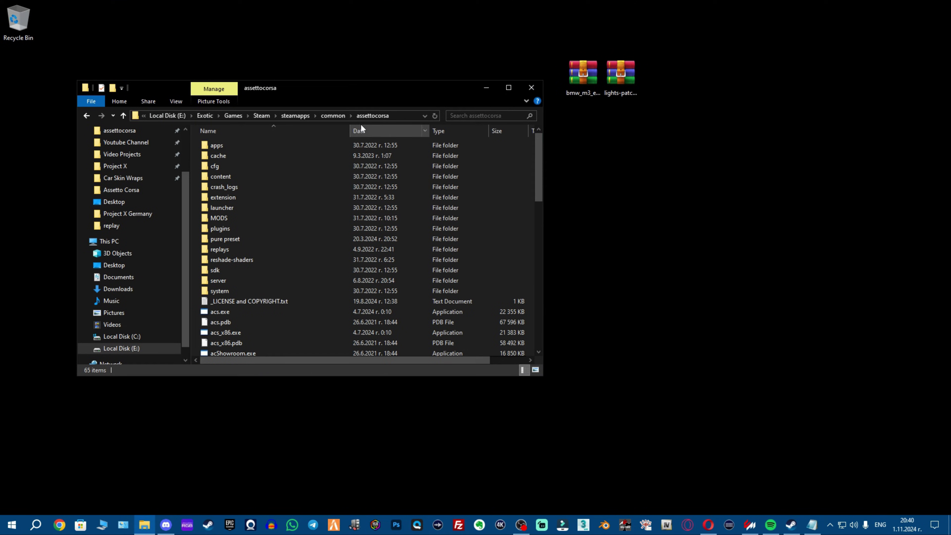
- Move the lights-patch archive away from the assettocorsa folder window and open lights-patch-v0.2.5-preview1-full.zip in WinRAR
{"action": "left_click_drag", "start_coordinate": [334, 94], "coordinate": [309, 87]}
{"action": "left_click", "coordinate": [626, 82]}
{"action": "left_click_drag", "start_coordinate": [625, 82], "coordinate": [738, 134]}
{"action": "double_click", "coordinate": [734, 129]}
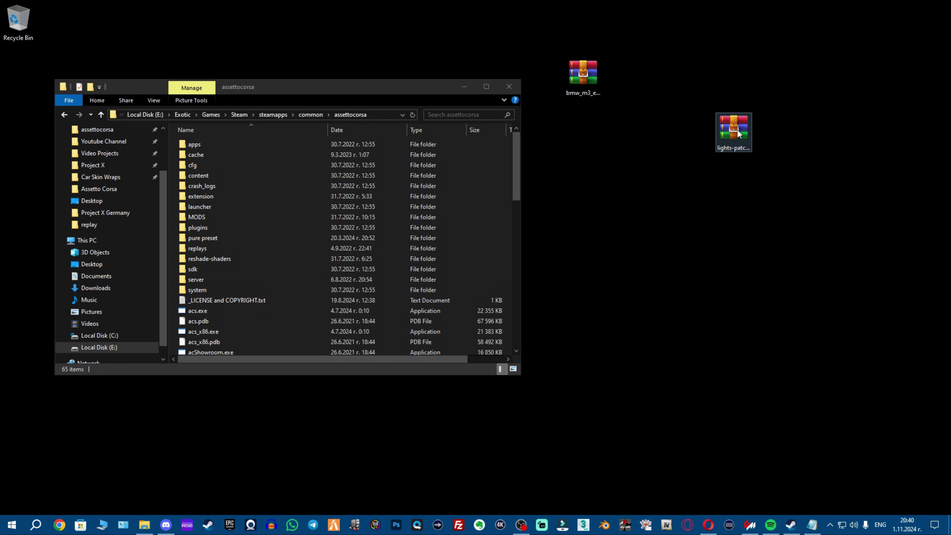
{"action": "left_click", "coordinate": [660, 107]}
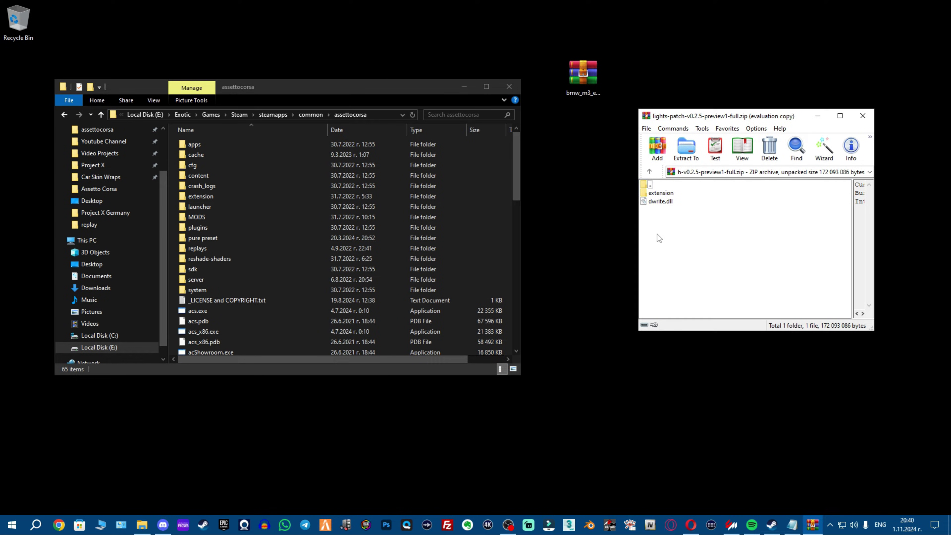
- Try to extract the extension folder and dwrite.dll into the assettocorsa folder, cancel the file replacement, and close the archive
{"action": "left_click_drag", "start_coordinate": [659, 235], "coordinate": [176, 205]}
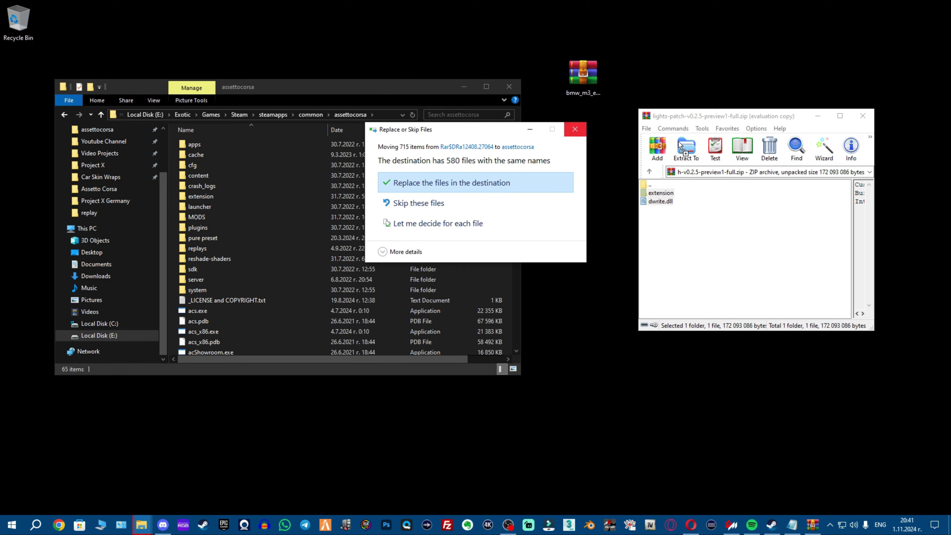
{"action": "left_click", "coordinate": [574, 129]}
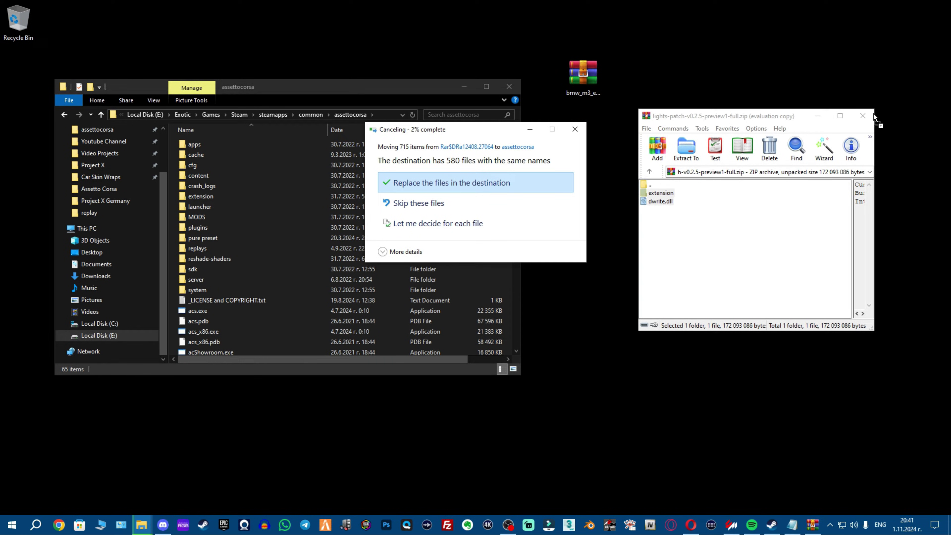
{"action": "left_click", "coordinate": [866, 120]}
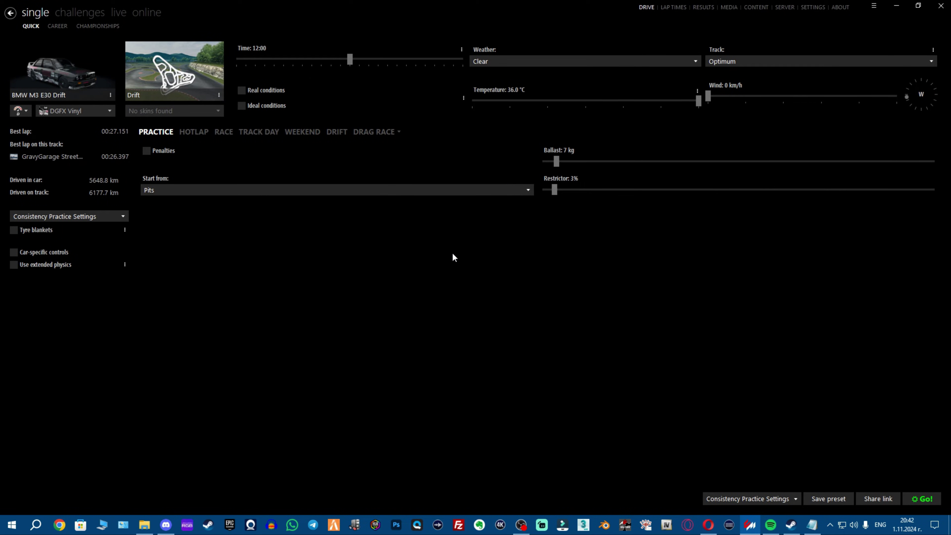
- Open Content Manager's Assetto Corsa control settings and select Wheel as the input method
{"action": "left_click", "coordinate": [812, 7]}
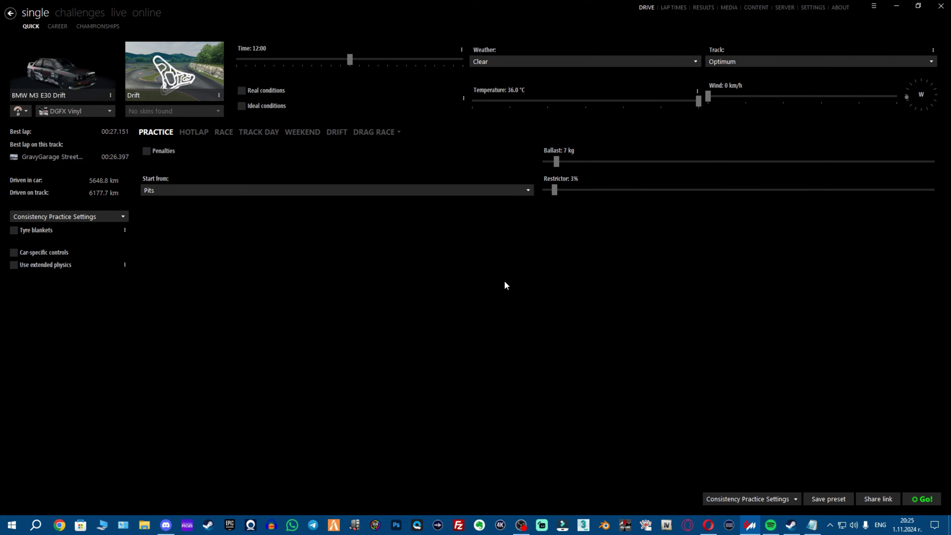
{"action": "left_click", "coordinate": [812, 8]}
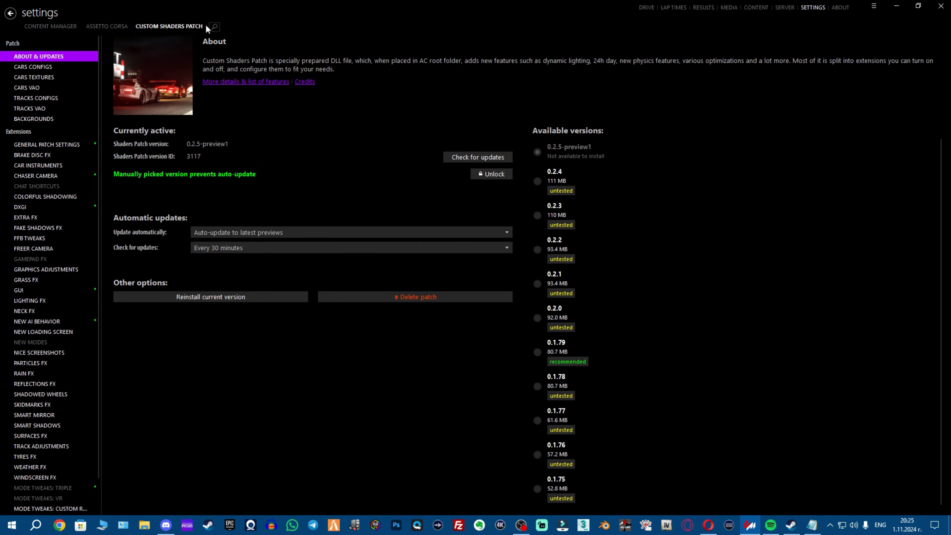
{"action": "left_click", "coordinate": [116, 25]}
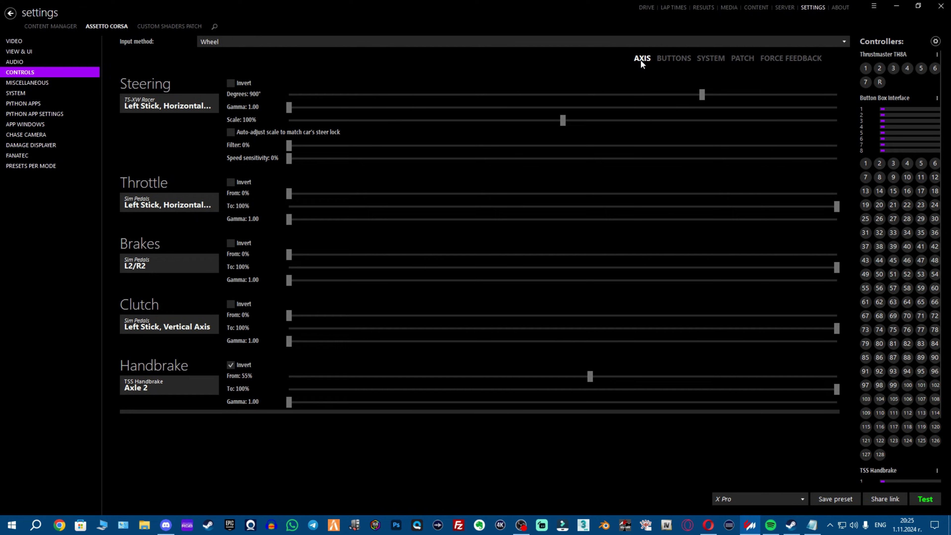
{"action": "left_click", "coordinate": [299, 41]}
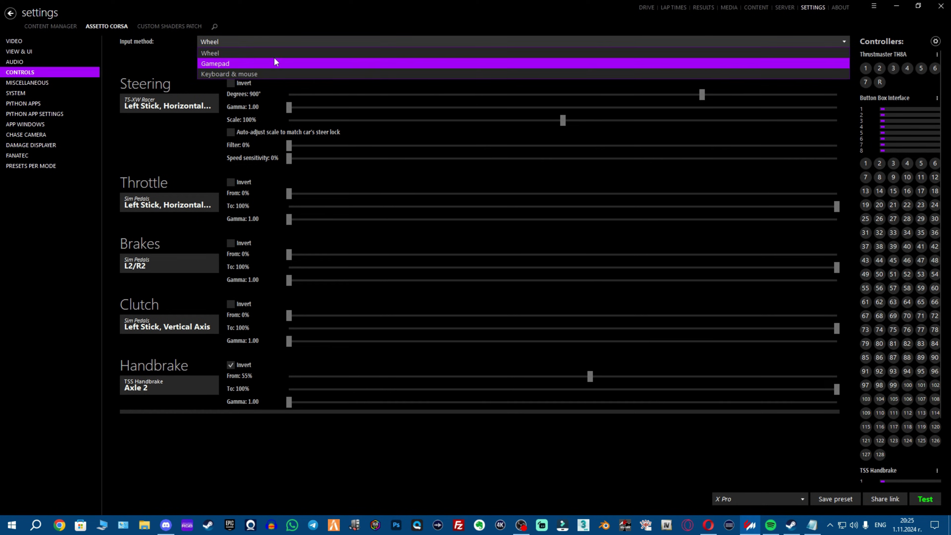
{"action": "left_click", "coordinate": [253, 54]}
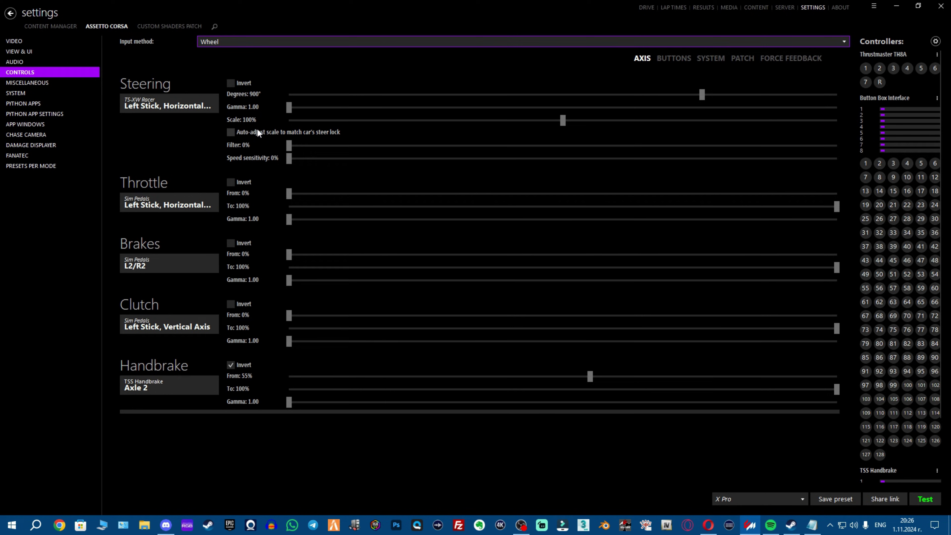
- Examine the wheel's button bindings, switching Use H-shifter on and back off to see the gear assignments
{"action": "mouse_move", "coordinate": [250, 132]}
{"action": "left_click", "coordinate": [670, 64]}
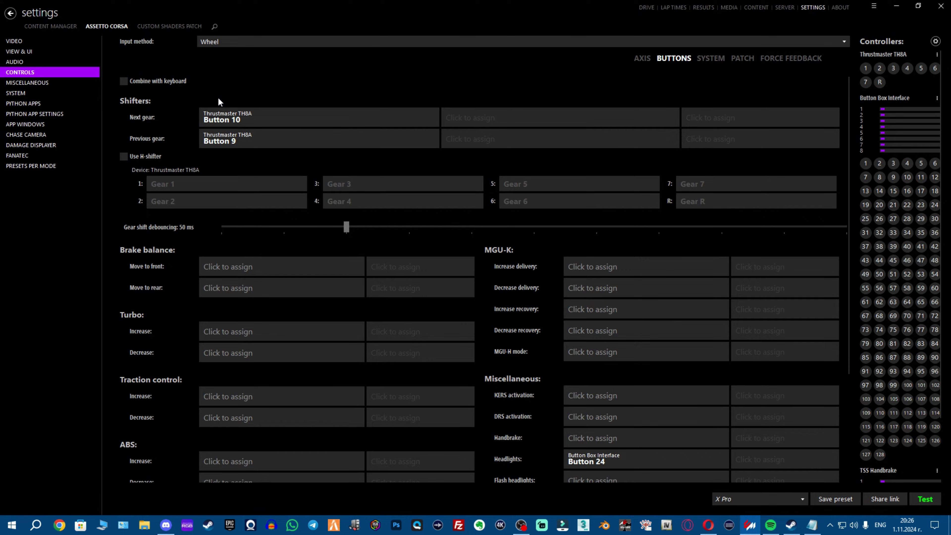
{"action": "left_click", "coordinate": [123, 156]}
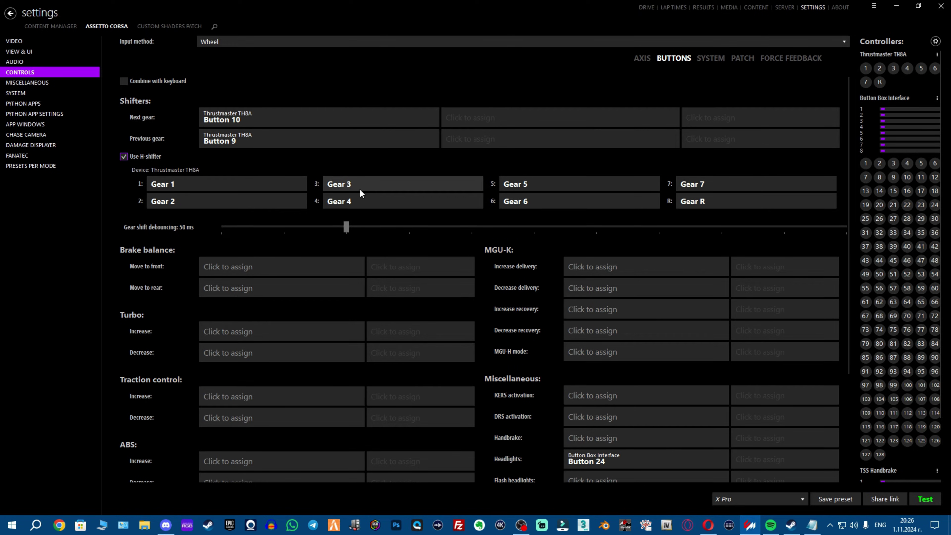
{"action": "left_click", "coordinate": [124, 156]}
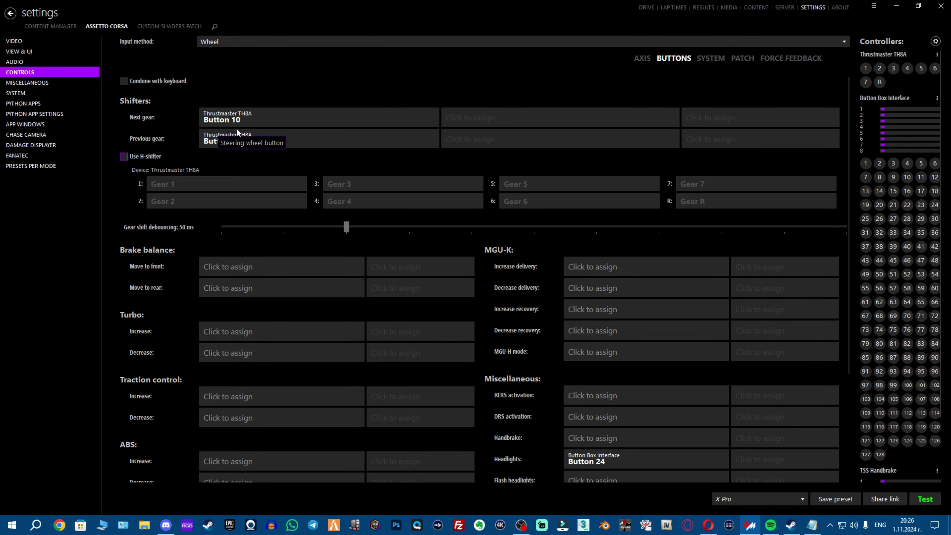
{"action": "scroll", "coordinate": [319, 159], "scroll_direction": "down", "scroll_amount": 5}
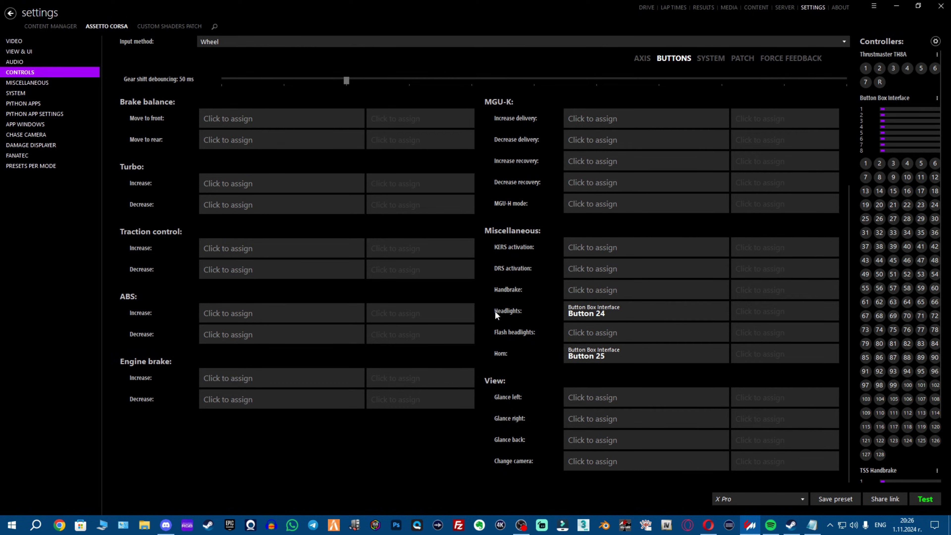
{"action": "scroll", "coordinate": [471, 300], "scroll_direction": "up", "scroll_amount": 5}
{"action": "scroll", "coordinate": [467, 280], "scroll_direction": "down", "scroll_amount": 5}
{"action": "scroll", "coordinate": [592, 314], "scroll_direction": "up", "scroll_amount": 3}
- Examine the System and Patch control bindings, and show the Force Feedback settings
{"action": "left_click", "coordinate": [711, 58]}
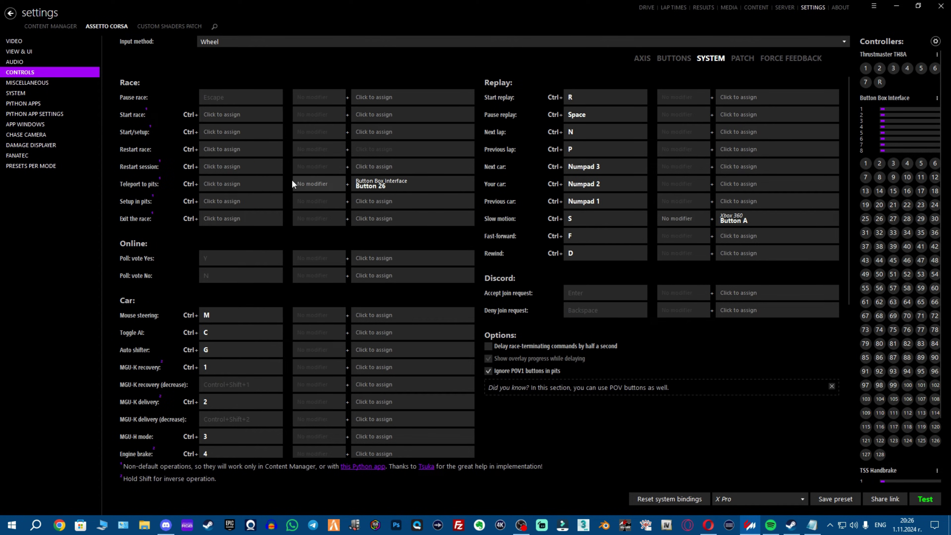
{"action": "scroll", "coordinate": [386, 213], "scroll_direction": "down", "scroll_amount": 6}
{"action": "scroll", "coordinate": [398, 228], "scroll_direction": "up", "scroll_amount": 5}
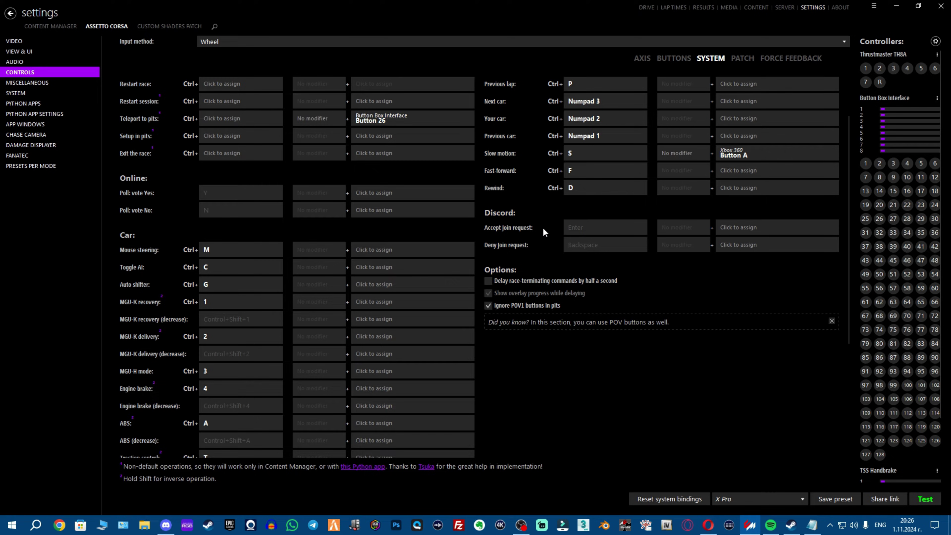
{"action": "scroll", "coordinate": [543, 227], "scroll_direction": "up", "scroll_amount": 2}
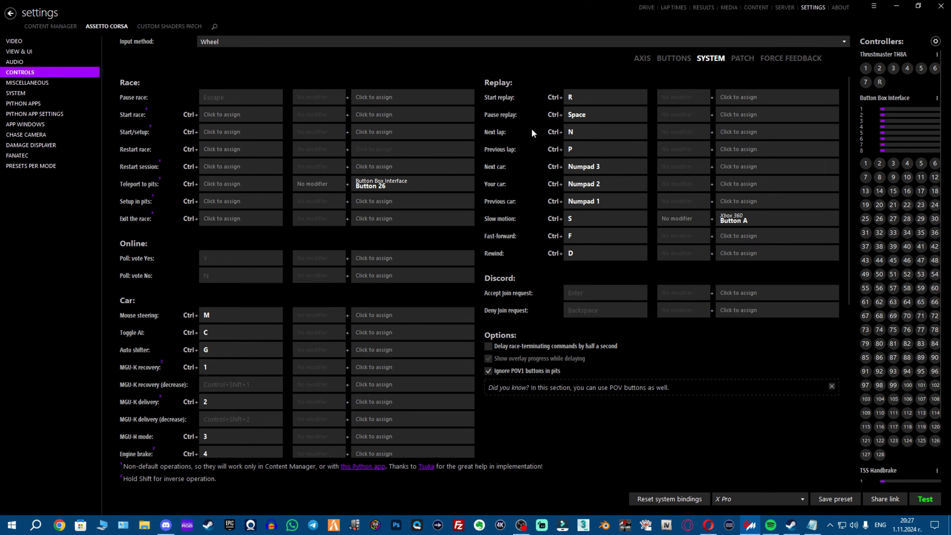
{"action": "left_click", "coordinate": [751, 58]}
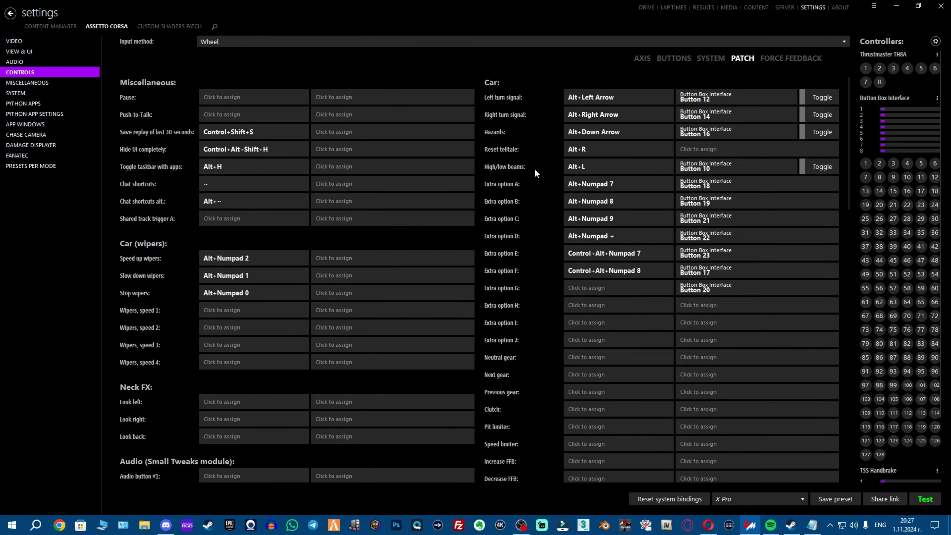
{"action": "scroll", "coordinate": [498, 189], "scroll_direction": "down", "scroll_amount": 15}
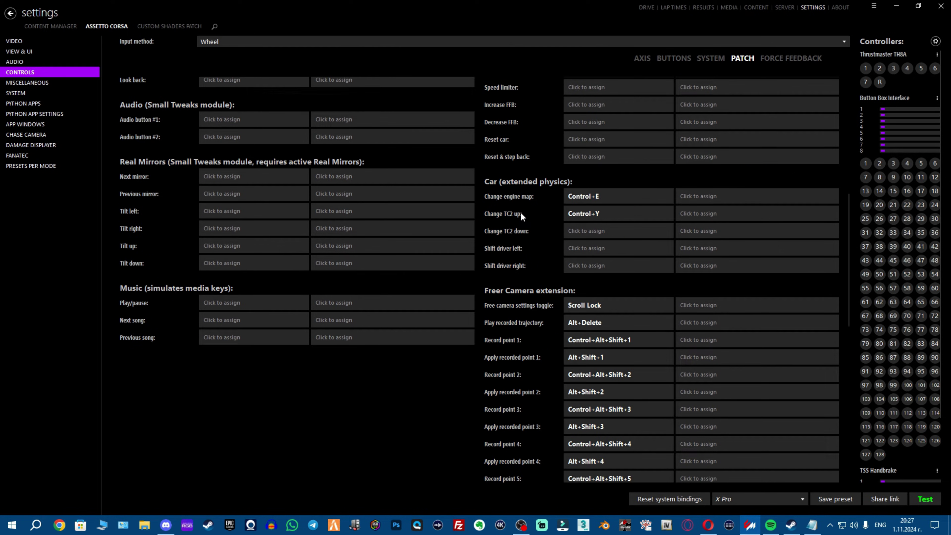
{"action": "scroll", "coordinate": [543, 221], "scroll_direction": "up", "scroll_amount": 15}
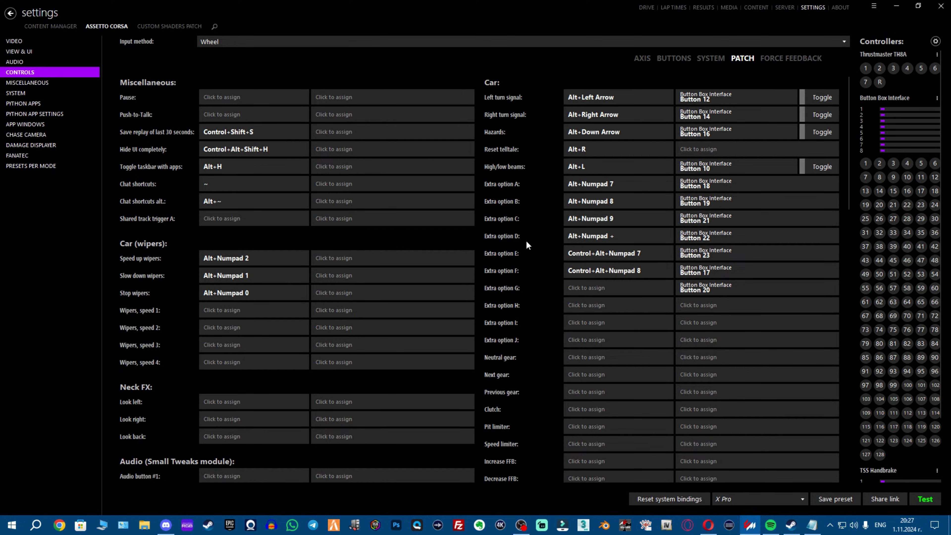
{"action": "left_click", "coordinate": [793, 59]}
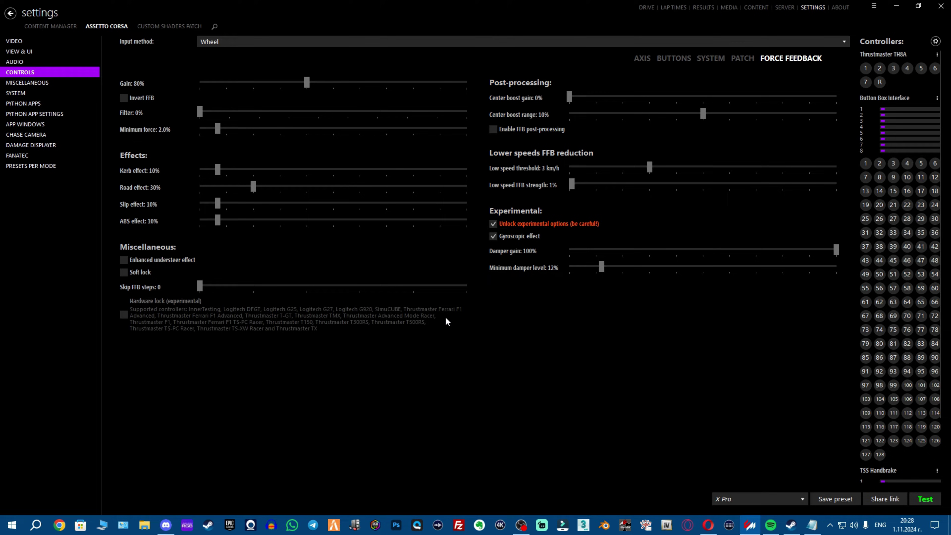
- Switch to Discord and look through the wheel-settings channel's drift settings posts in the Project X Motorsport server
{"action": "left_click", "coordinate": [166, 524]}
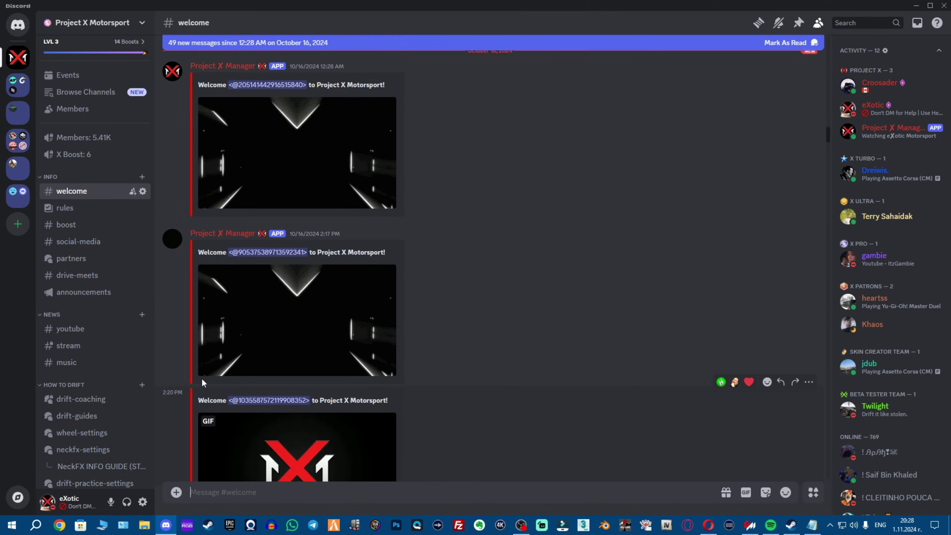
{"action": "scroll", "coordinate": [114, 210], "scroll_direction": "down", "scroll_amount": 5}
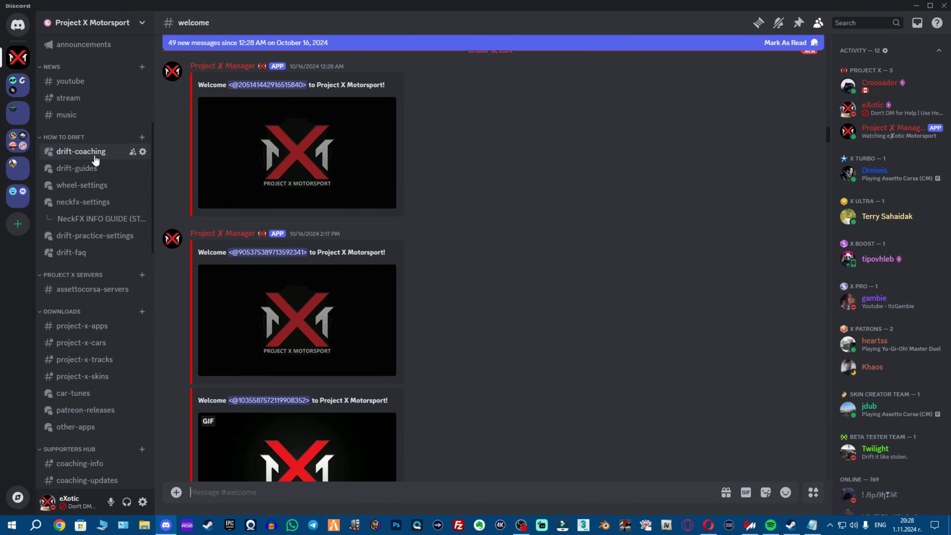
{"action": "left_click", "coordinate": [92, 185]}
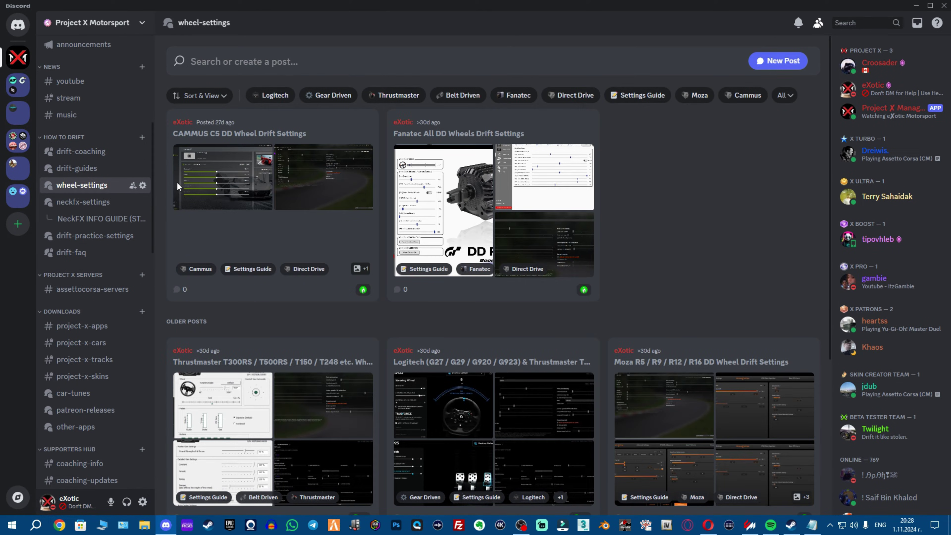
{"action": "scroll", "coordinate": [492, 416], "scroll_direction": "down", "scroll_amount": 5}
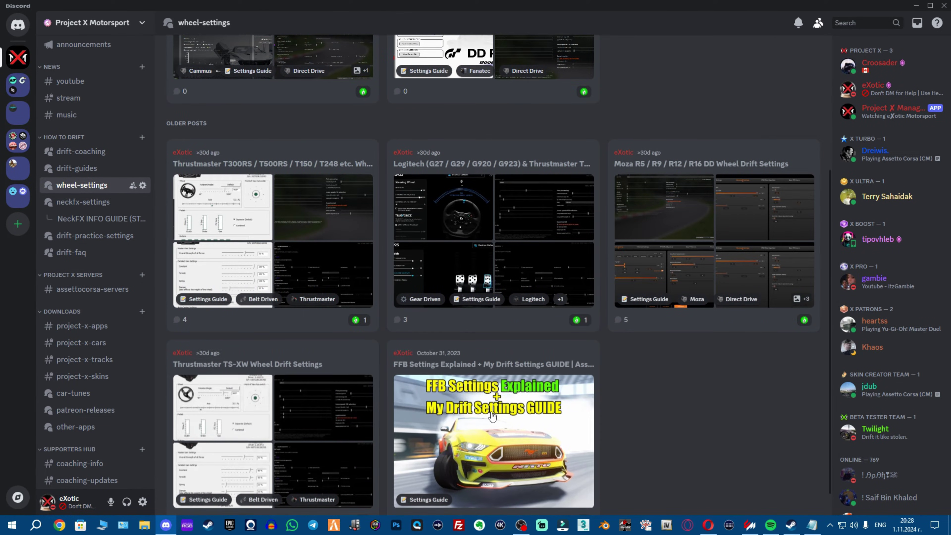
{"action": "scroll", "coordinate": [626, 361], "scroll_direction": "down", "scroll_amount": 1}
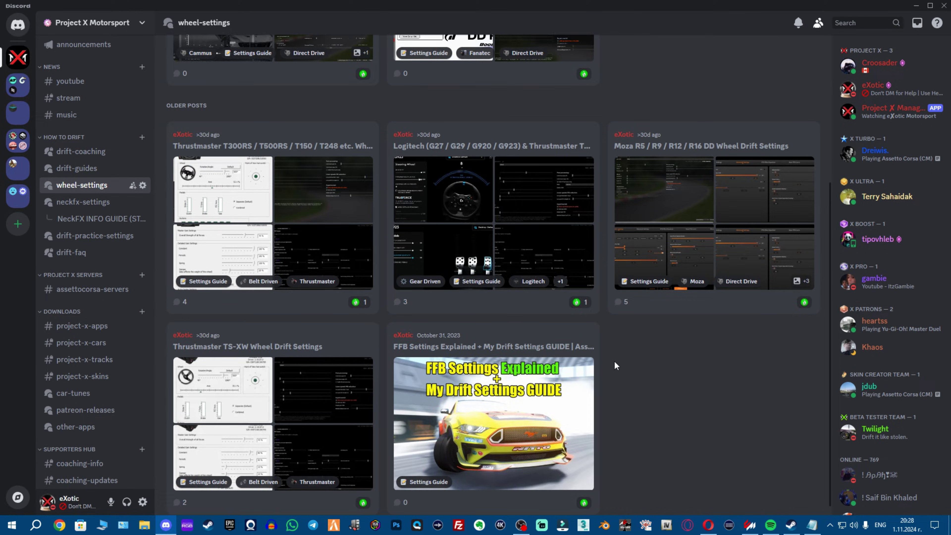
{"action": "scroll", "coordinate": [616, 365], "scroll_direction": "down", "scroll_amount": 1}
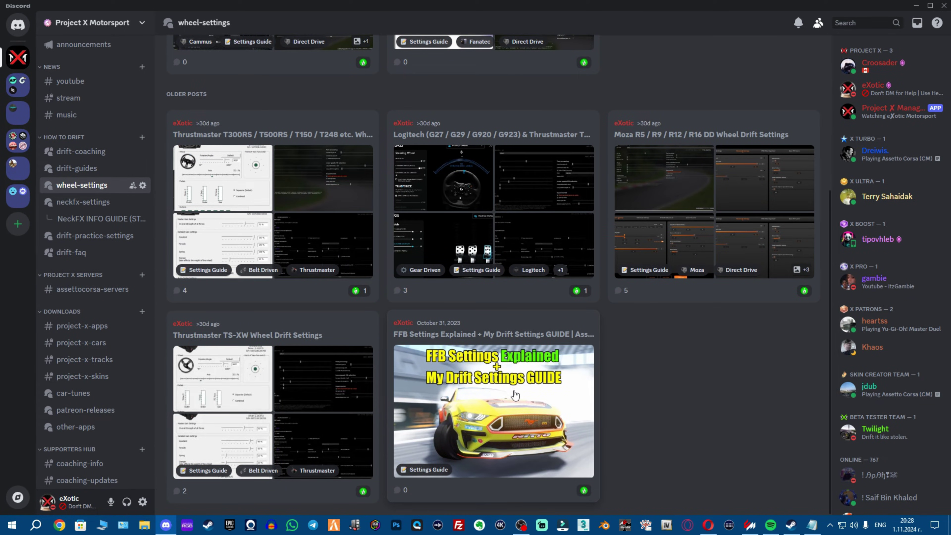
{"action": "key", "text": "alt+Tab"}
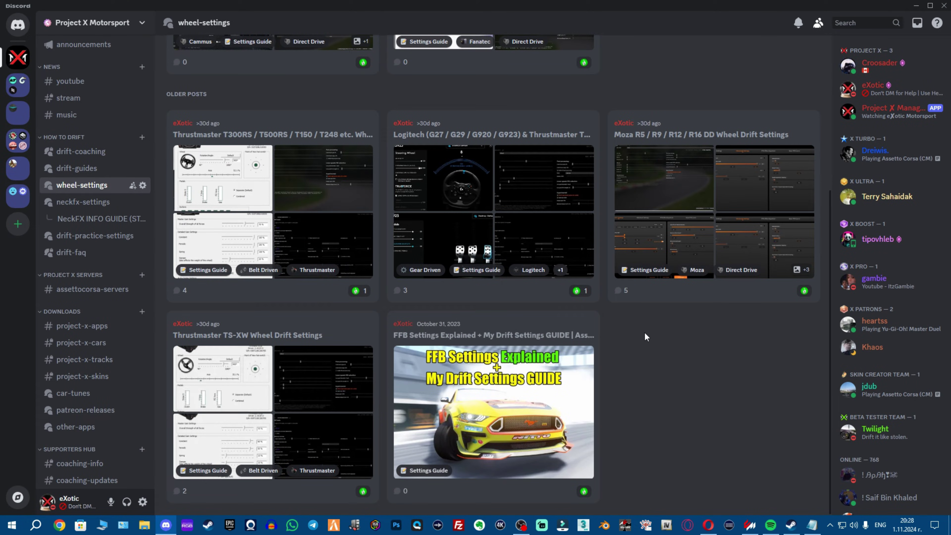
{"action": "scroll", "coordinate": [638, 336], "scroll_direction": "up", "scroll_amount": 5}
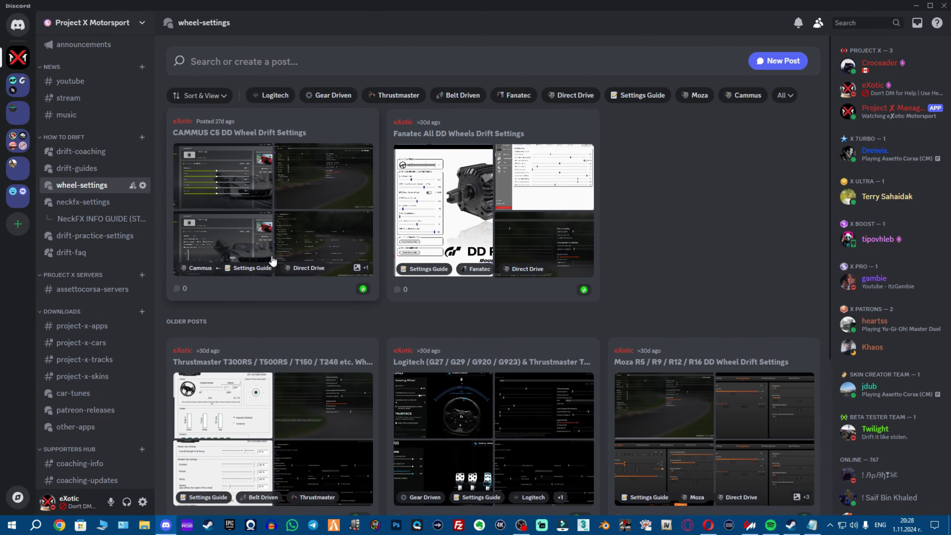
{"action": "scroll", "coordinate": [493, 426], "scroll_direction": "down", "scroll_amount": 4}
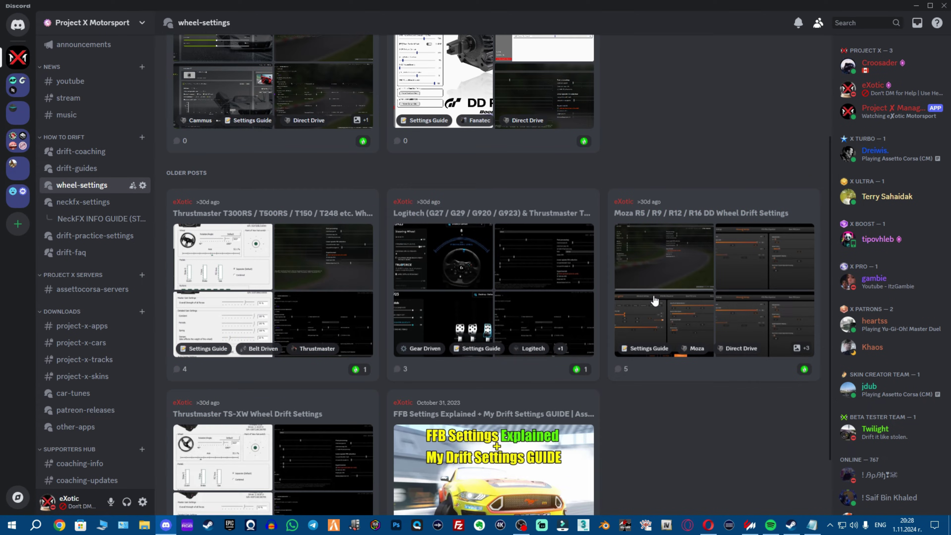
{"action": "scroll", "coordinate": [493, 426], "scroll_direction": "down", "scroll_amount": 2}
- Open the Thrustmaster T300RS / T500RS / T150 / T248 drift settings post and view its settings screenshots
{"action": "left_click", "coordinate": [273, 202]}
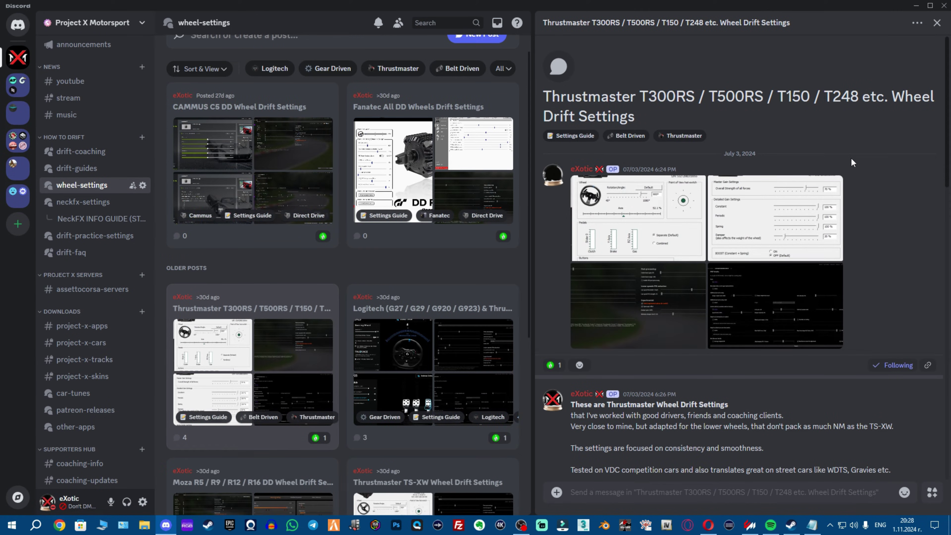
{"action": "scroll", "coordinate": [722, 281], "scroll_direction": "down", "scroll_amount": 8}
{"action": "scroll", "coordinate": [613, 229], "scroll_direction": "up", "scroll_amount": 12}
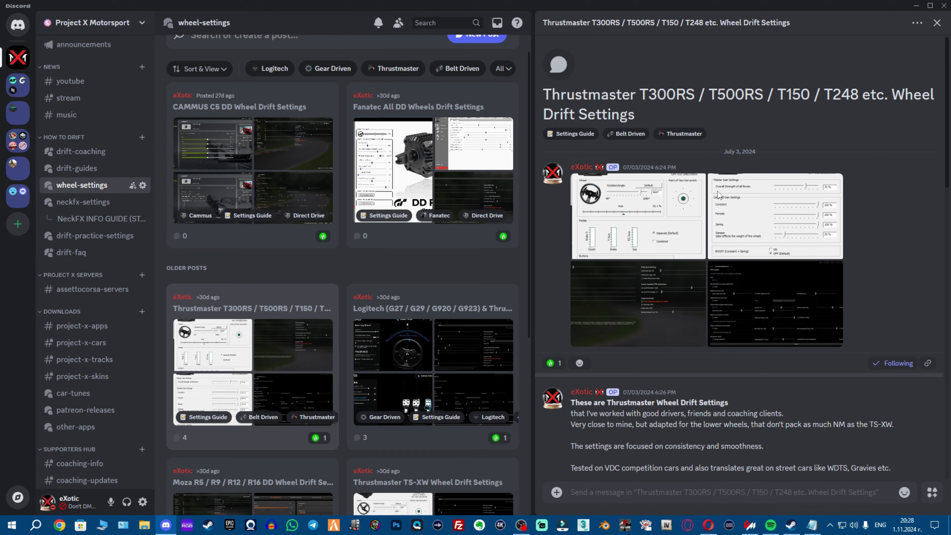
{"action": "left_click", "coordinate": [613, 229]}
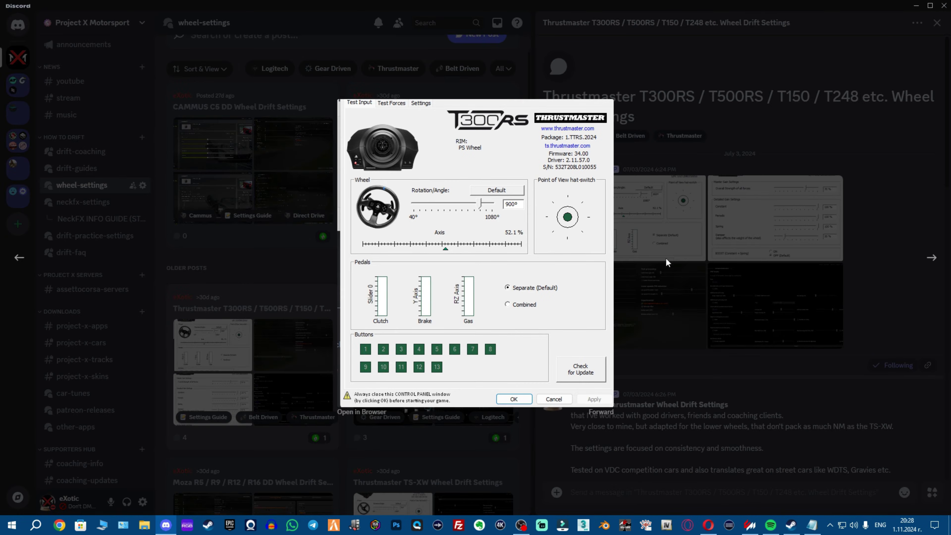
{"action": "left_click", "coordinate": [932, 258]}
{"action": "key", "text": "Right"}
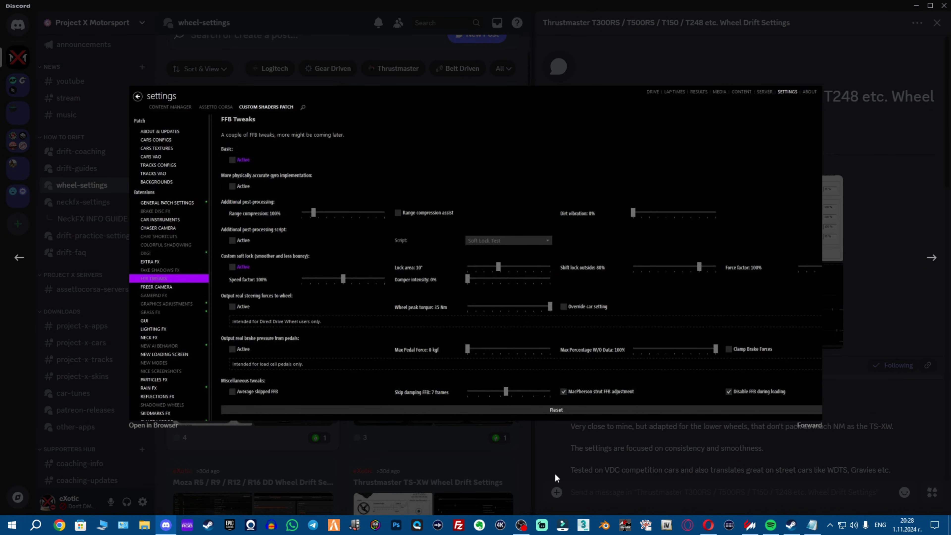
{"action": "left_click", "coordinate": [554, 473]}
- View the Logitech and Thrustmaster TMX drift settings post, close it, and minimize Discord
{"action": "left_click", "coordinate": [477, 251]}
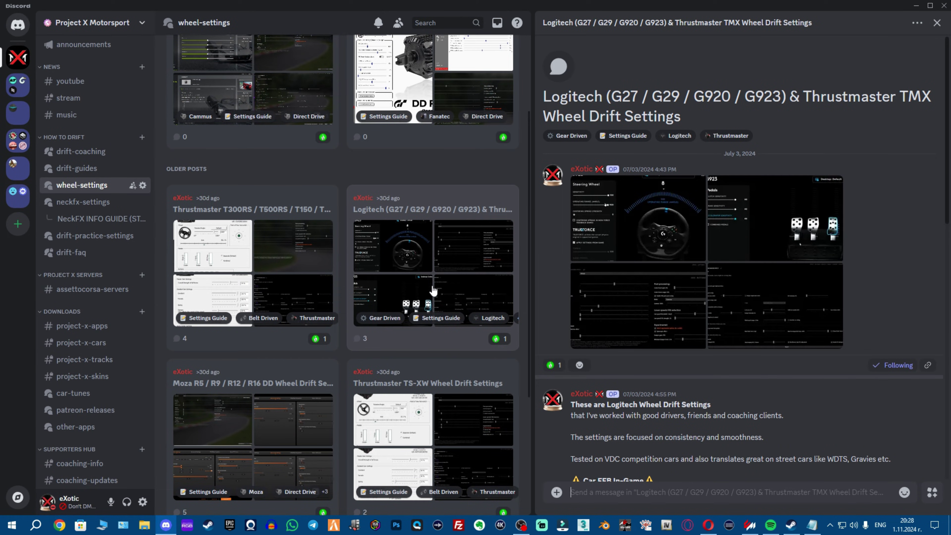
{"action": "left_click", "coordinate": [936, 23]}
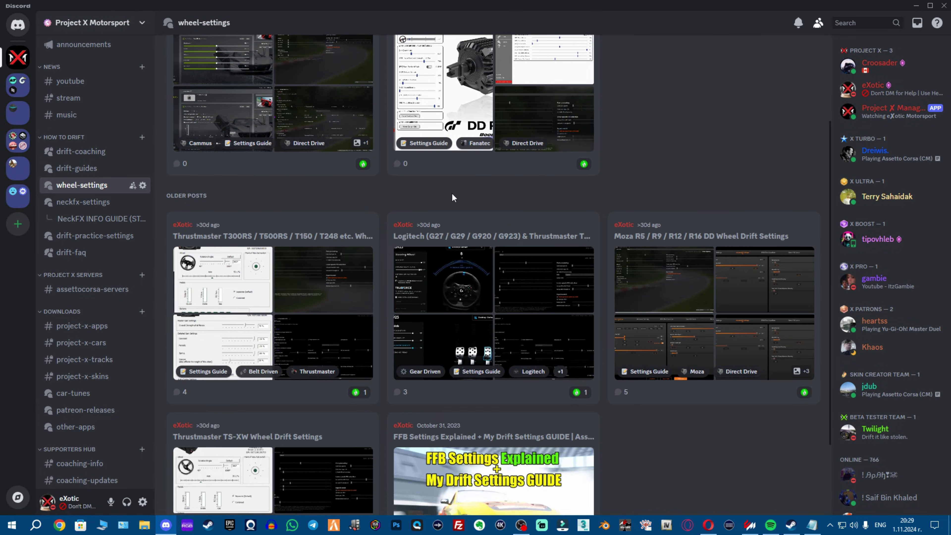
{"action": "scroll", "coordinate": [527, 196], "scroll_direction": "up", "scroll_amount": 3}
{"action": "left_click", "coordinate": [916, 5]}
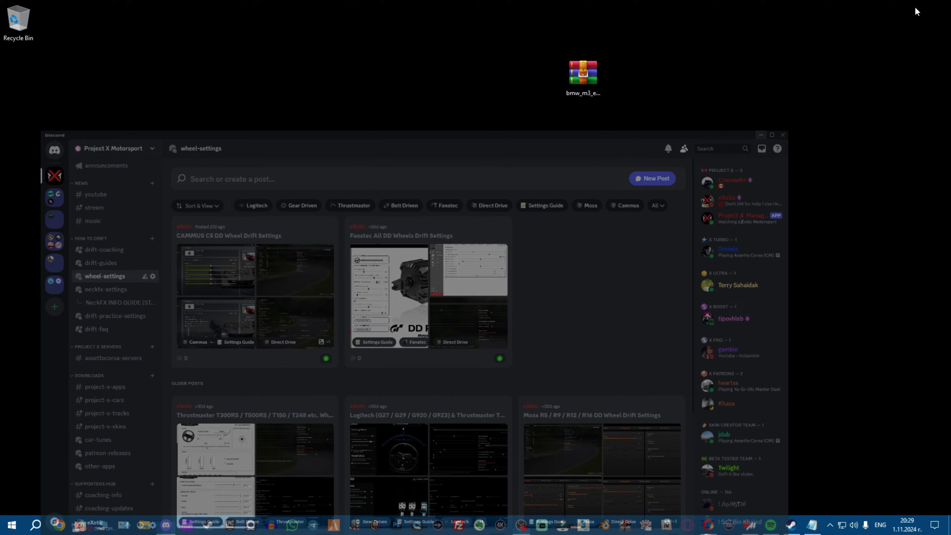
- Return to Content Manager and examine the Neck FX extension settings of Custom Shaders Patch
{"action": "left_click", "coordinate": [756, 527]}
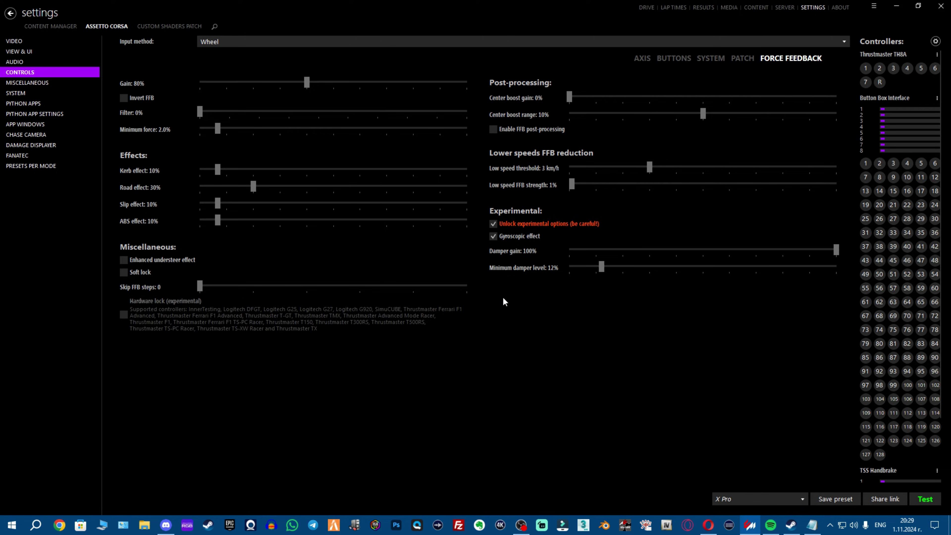
{"action": "left_click", "coordinate": [177, 25]}
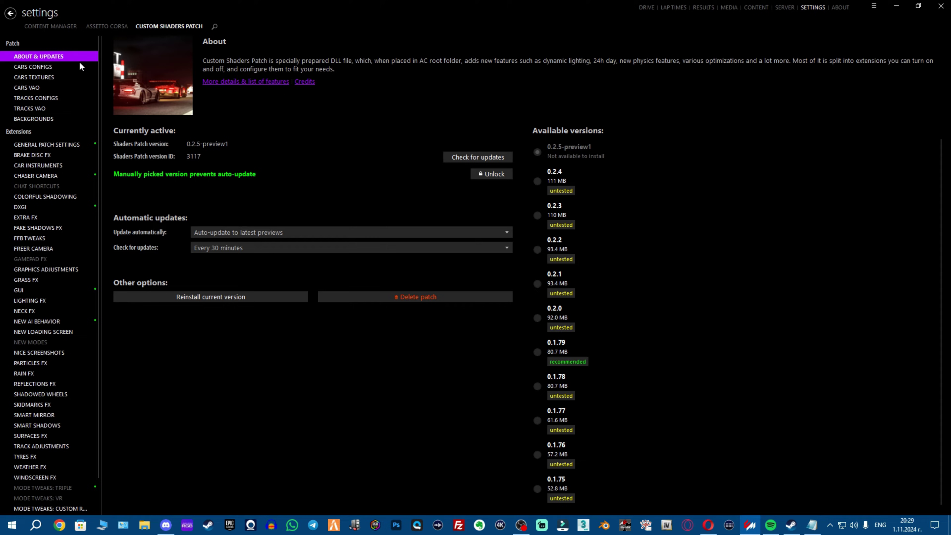
{"action": "left_click", "coordinate": [46, 314]}
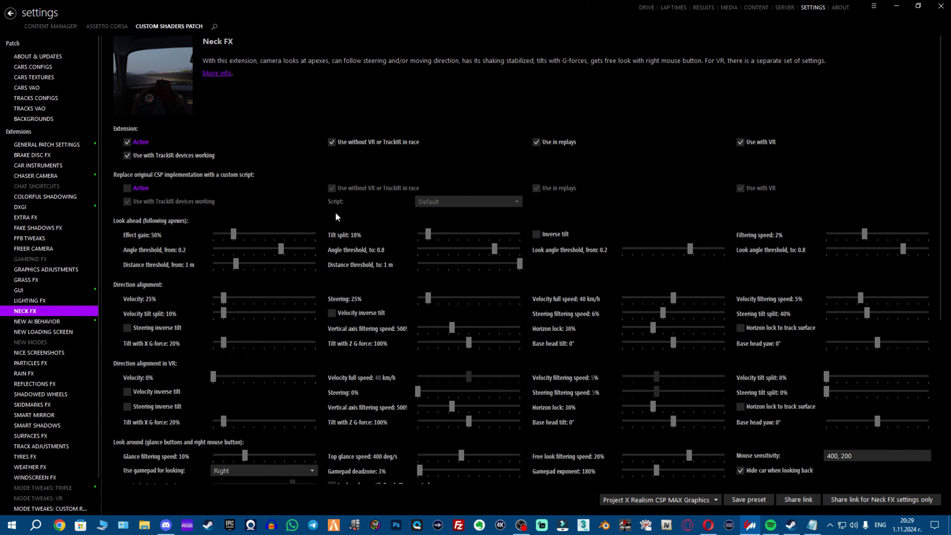
{"action": "scroll", "coordinate": [475, 213], "scroll_direction": "down", "scroll_amount": 1}
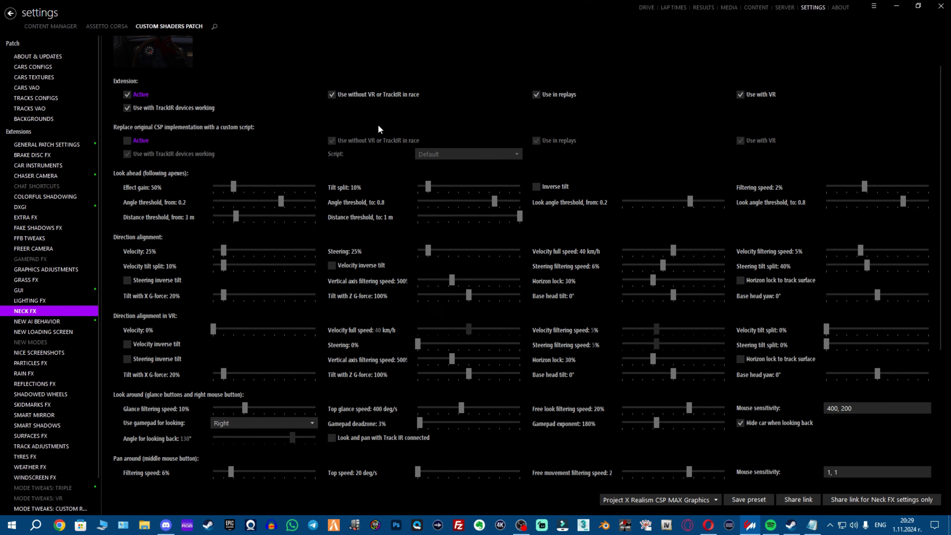
{"action": "scroll", "coordinate": [446, 292], "scroll_direction": "up", "scroll_amount": 1}
- Switch to Discord, view the Ultra Wide Monitors or Triples Wide Setup post in the neckfx-settings channel, and close it
{"action": "left_click", "coordinate": [166, 525]}
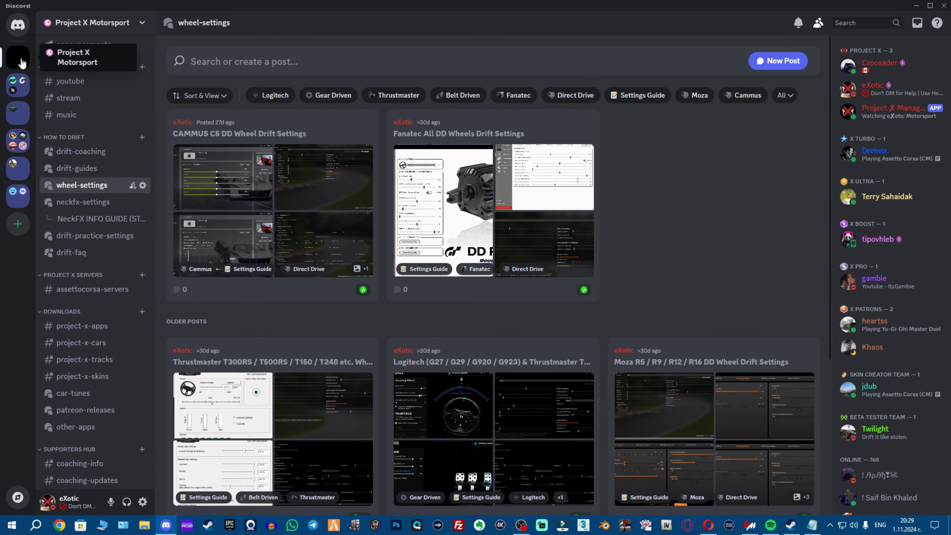
{"action": "left_click", "coordinate": [82, 202]}
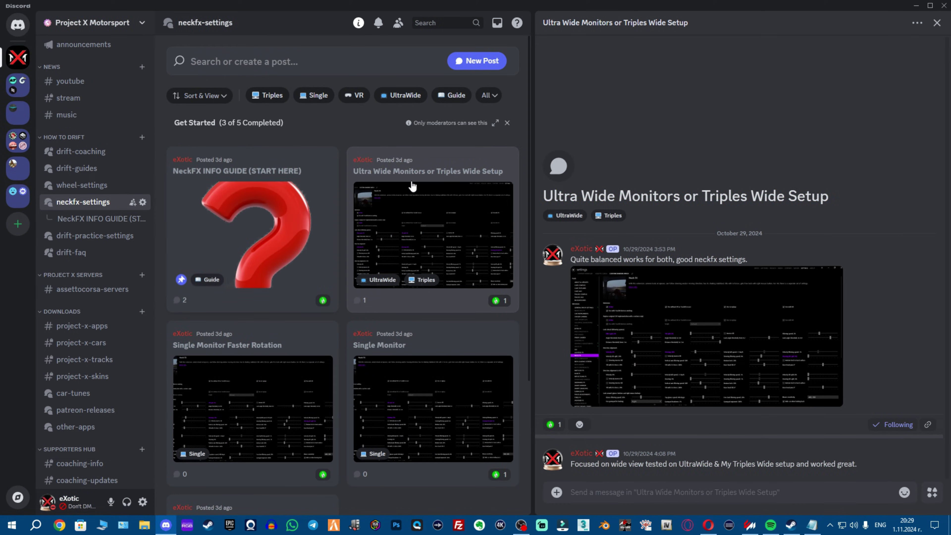
{"action": "left_click", "coordinate": [936, 23]}
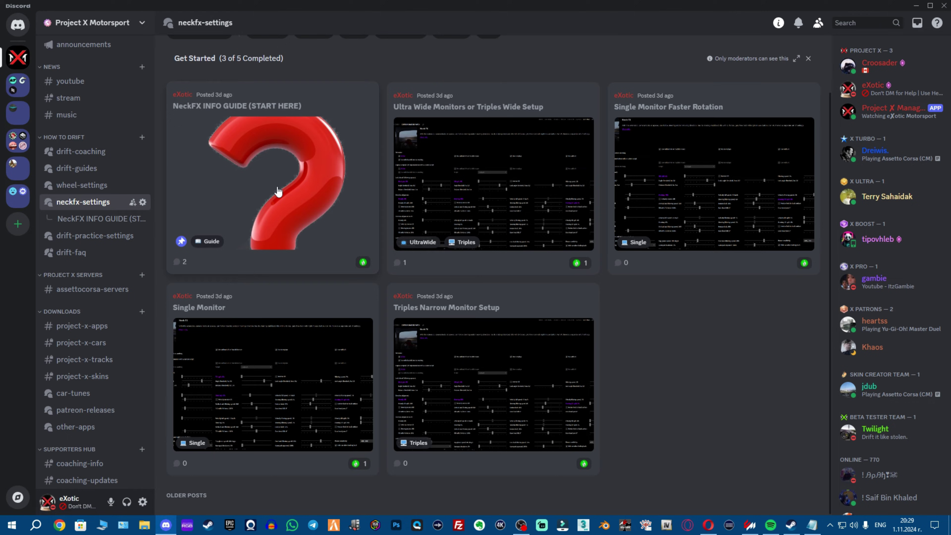
- Read the NeckFX INFO GUIDE (START HERE) post, look over the other monitor setup posts, close the guide, and minimize Discord
{"action": "left_click", "coordinate": [268, 154]}
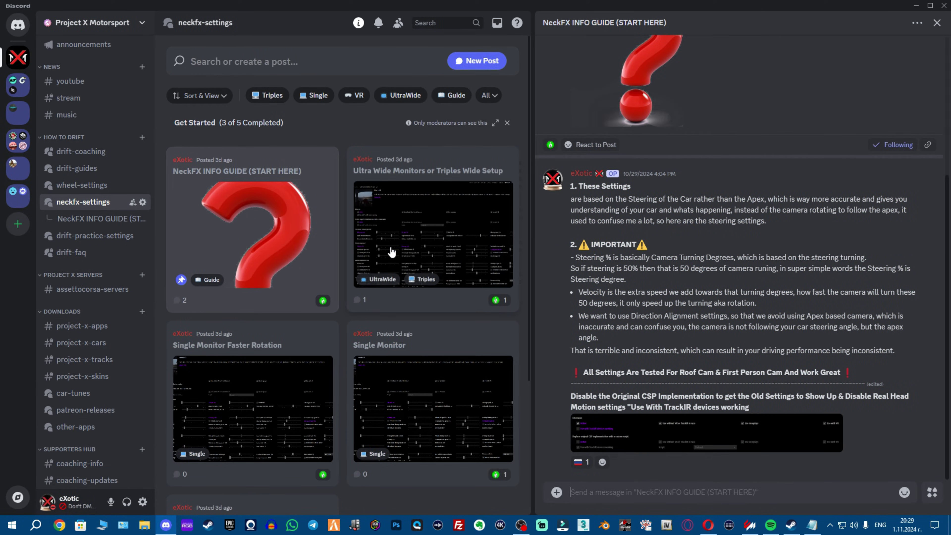
{"action": "scroll", "coordinate": [391, 252], "scroll_direction": "down", "scroll_amount": 5}
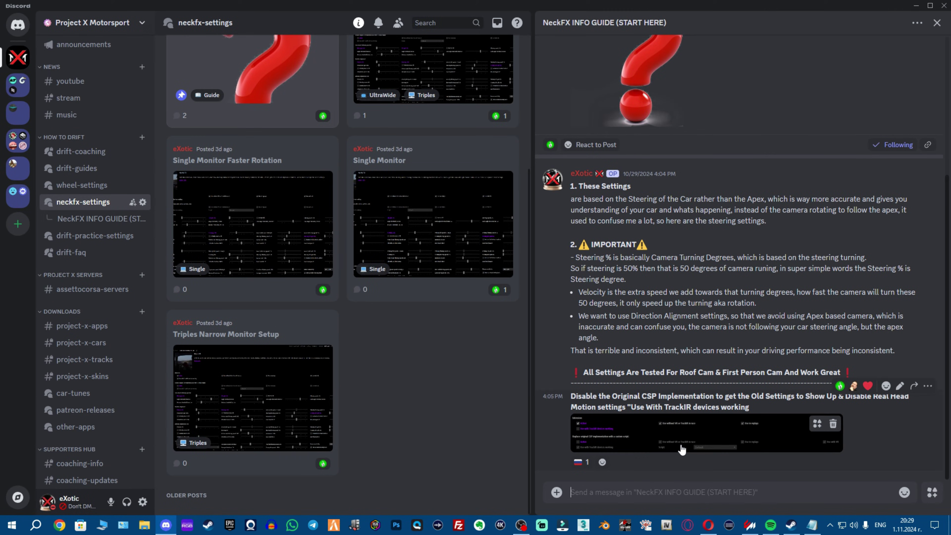
{"action": "scroll", "coordinate": [456, 360], "scroll_direction": "up", "scroll_amount": 1}
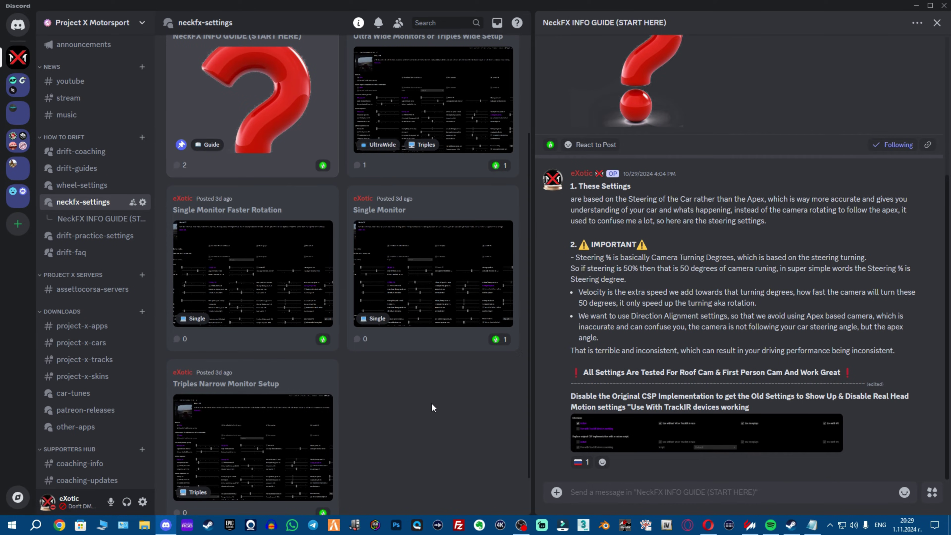
{"action": "scroll", "coordinate": [432, 419], "scroll_direction": "up", "scroll_amount": 2}
{"action": "scroll", "coordinate": [429, 404], "scroll_direction": "down", "scroll_amount": 3}
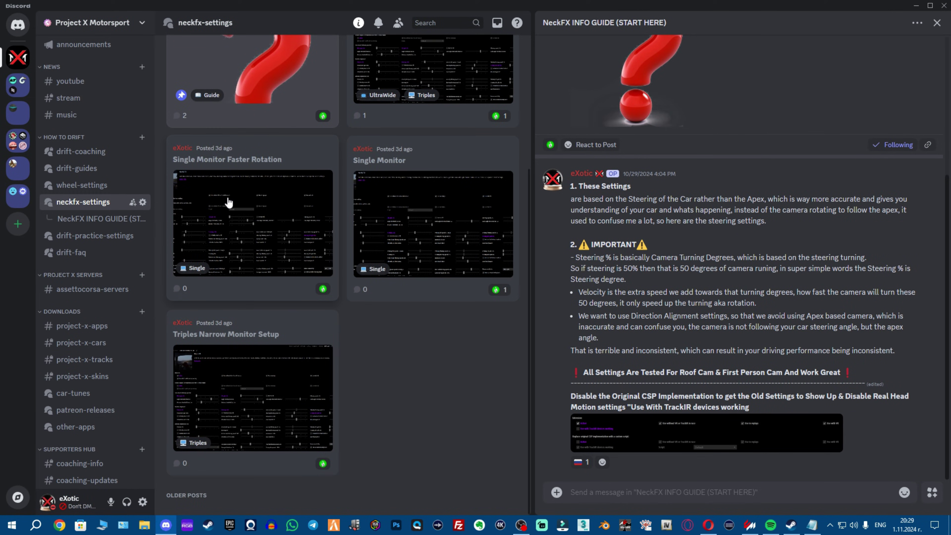
{"action": "scroll", "coordinate": [254, 249], "scroll_direction": "up", "scroll_amount": 1}
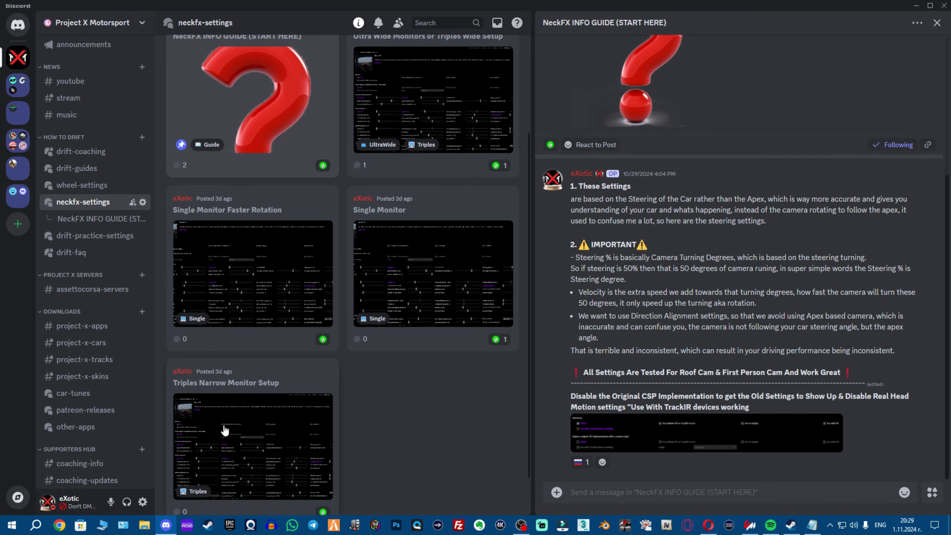
{"action": "scroll", "coordinate": [312, 435], "scroll_direction": "up", "scroll_amount": 3}
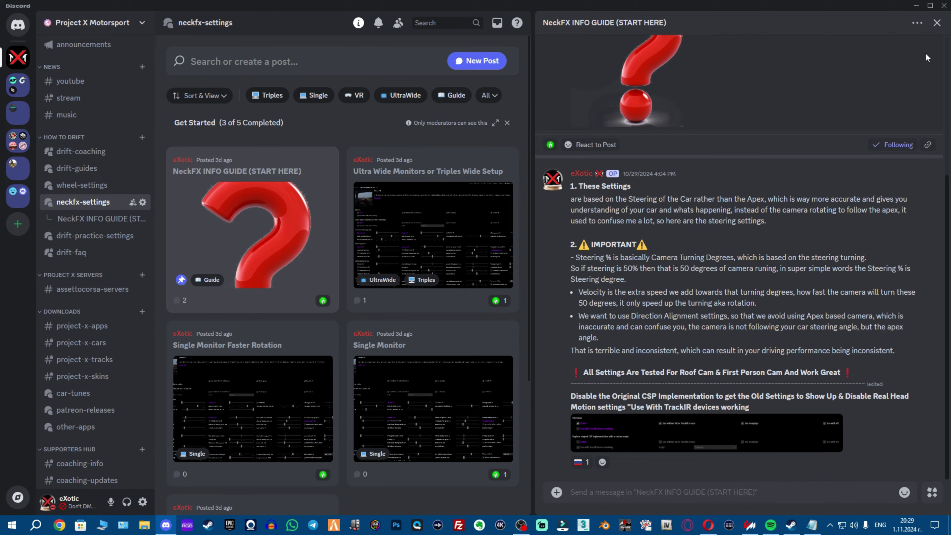
{"action": "left_click", "coordinate": [937, 24]}
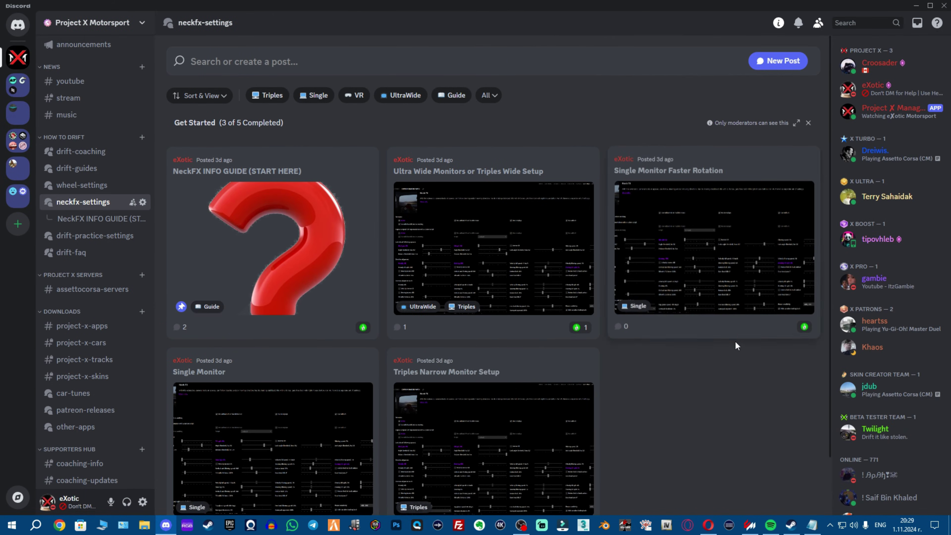
{"action": "left_click", "coordinate": [916, 6]}
- Open the single-player drive setup, switch Ideal conditions on and off again, and view the driving assists settings
{"action": "left_click", "coordinate": [646, 8]}
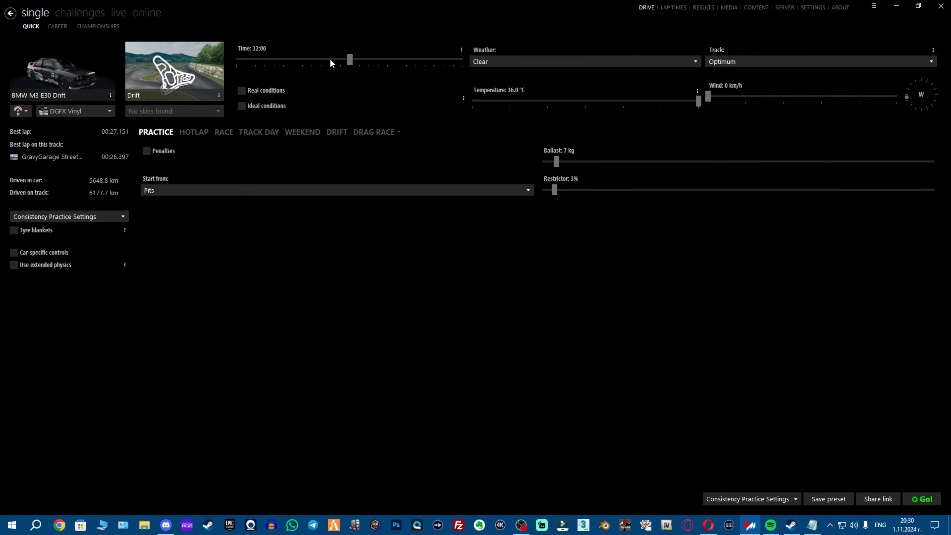
{"action": "left_click", "coordinate": [242, 106]}
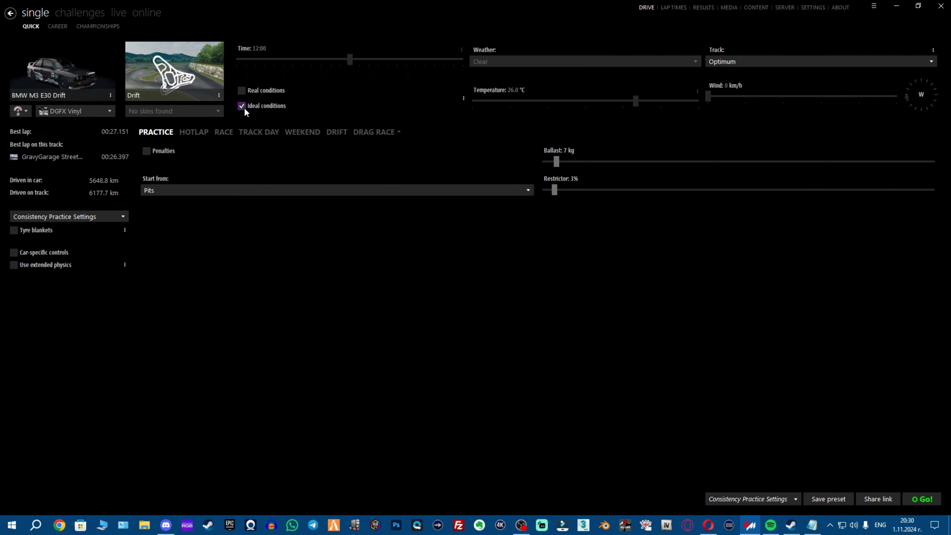
{"action": "left_click", "coordinate": [241, 107]}
{"action": "left_click", "coordinate": [125, 230]}
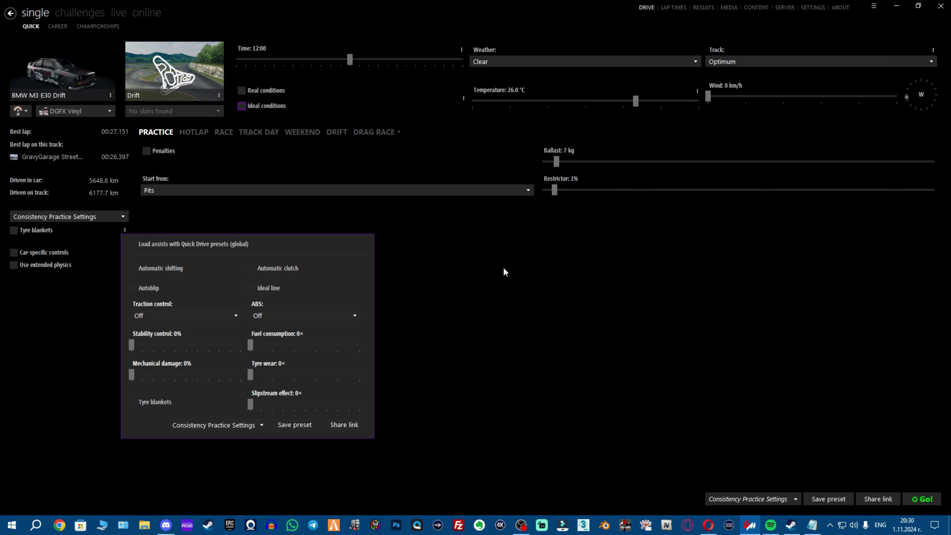
{"action": "left_click", "coordinate": [487, 269]}
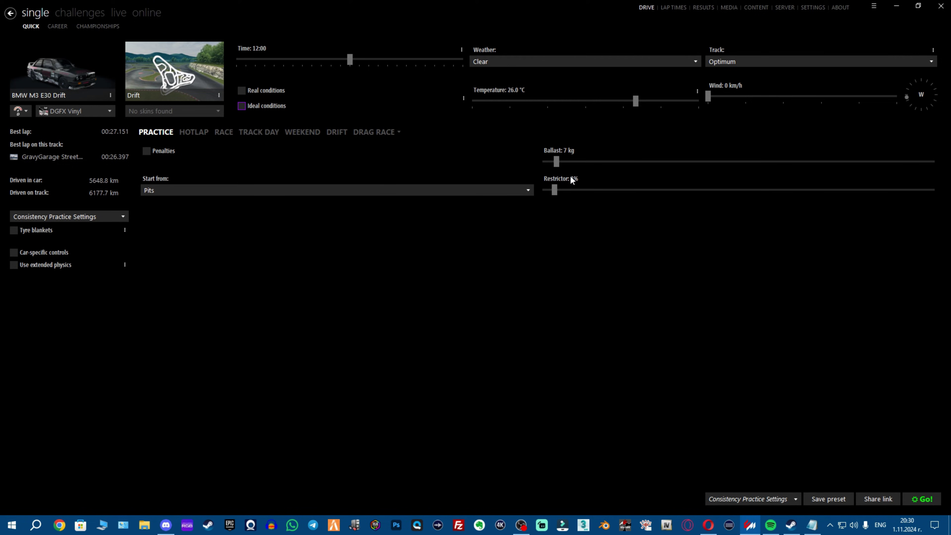
- Switch to Discord and read the Consistency Practice Settings (All Levels) post in the drift-practice-settings channel
{"action": "left_click", "coordinate": [166, 525]}
{"action": "left_click", "coordinate": [90, 235]}
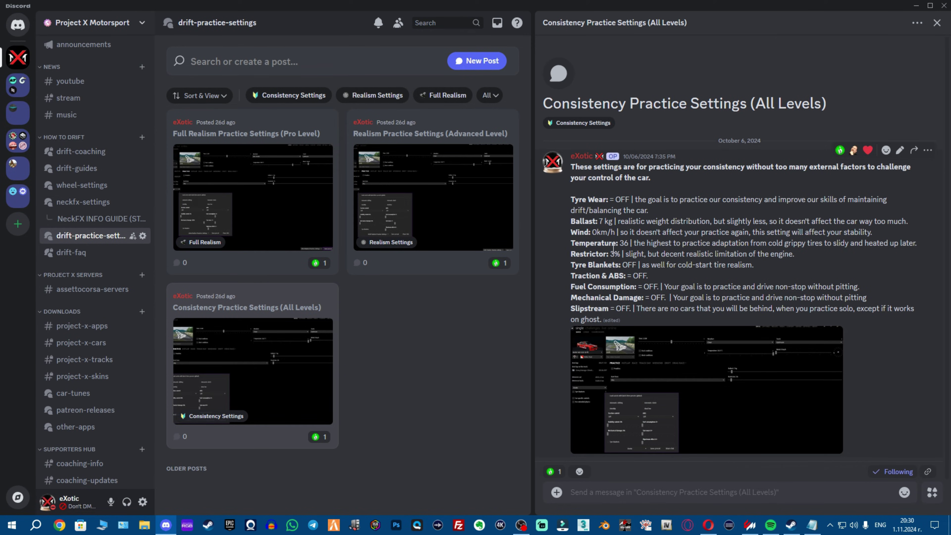
{"action": "left_click", "coordinate": [685, 368]}
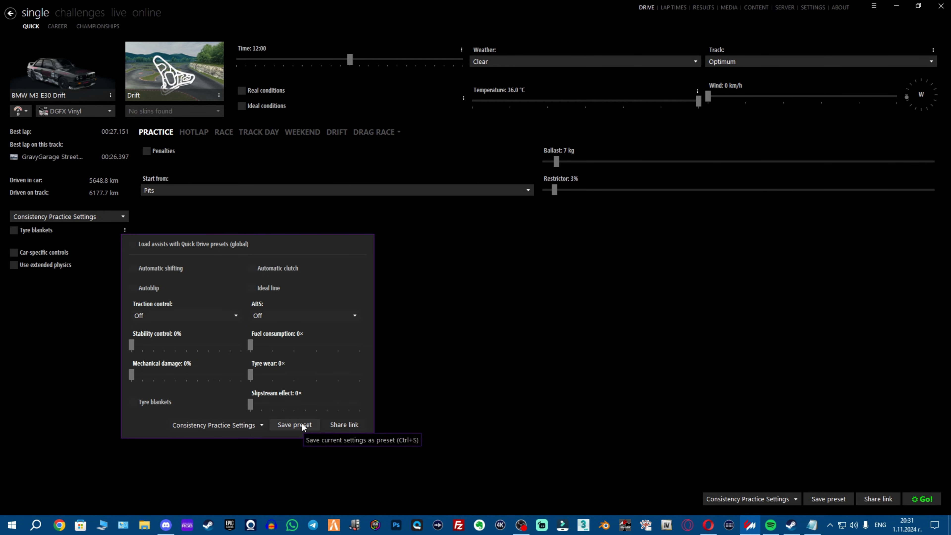
- Demonstrate saving the assists preset and the Quick Drive preset as Consistency Practice Settings, cancelling both saves
{"action": "left_click", "coordinate": [295, 422]}
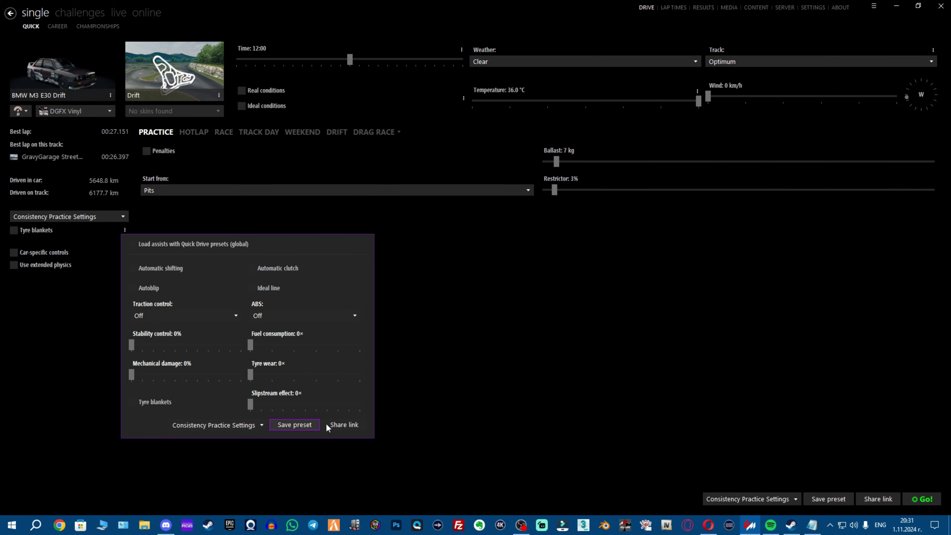
{"action": "left_click", "coordinate": [391, 251]}
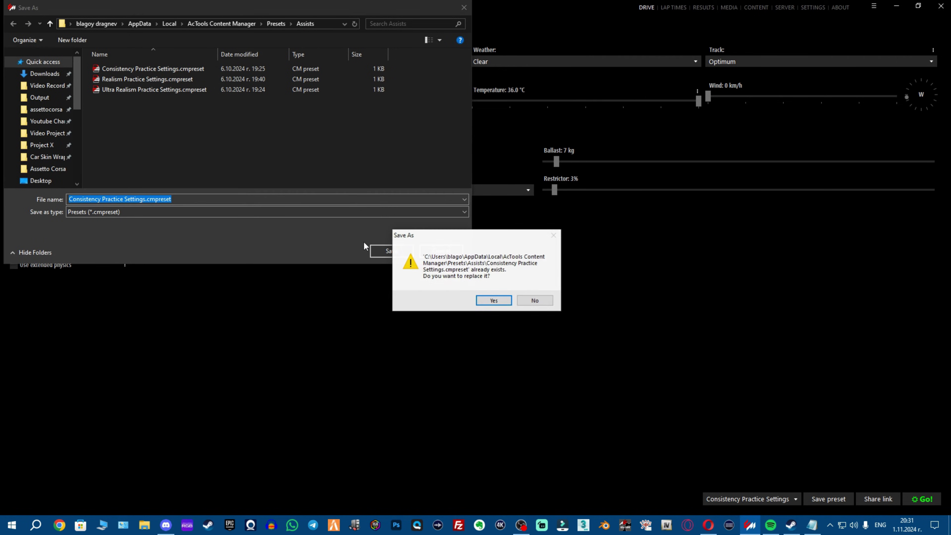
{"action": "left_click", "coordinate": [535, 301]}
{"action": "left_click", "coordinate": [439, 251]}
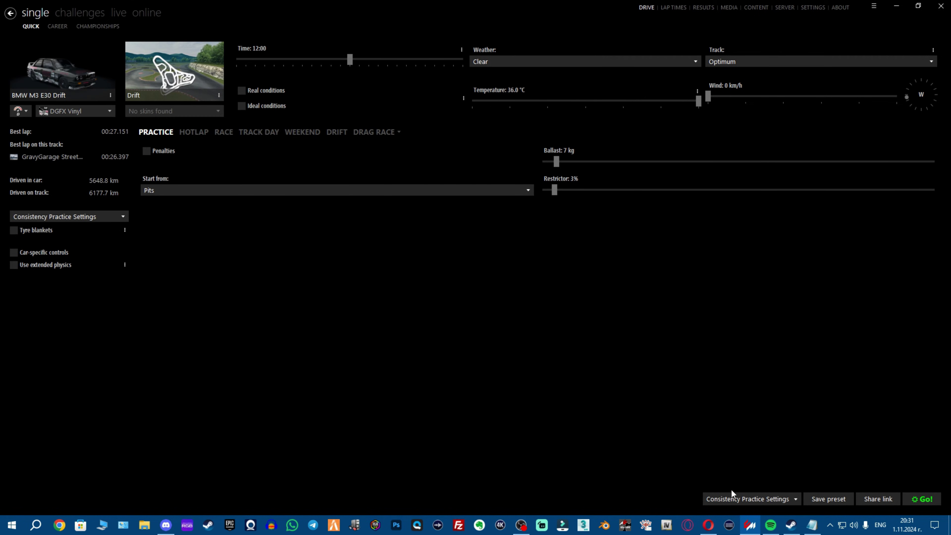
{"action": "left_click", "coordinate": [813, 499]}
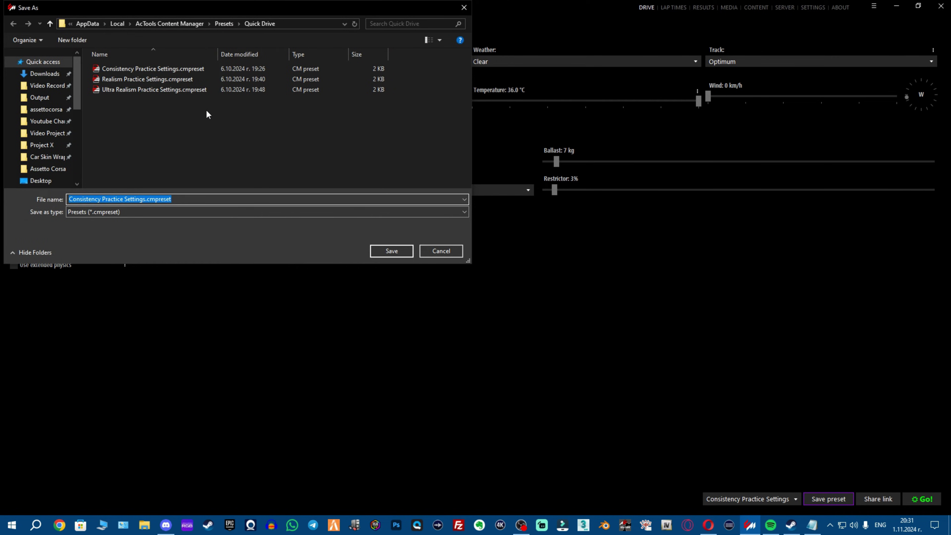
{"action": "left_click", "coordinate": [451, 250]}
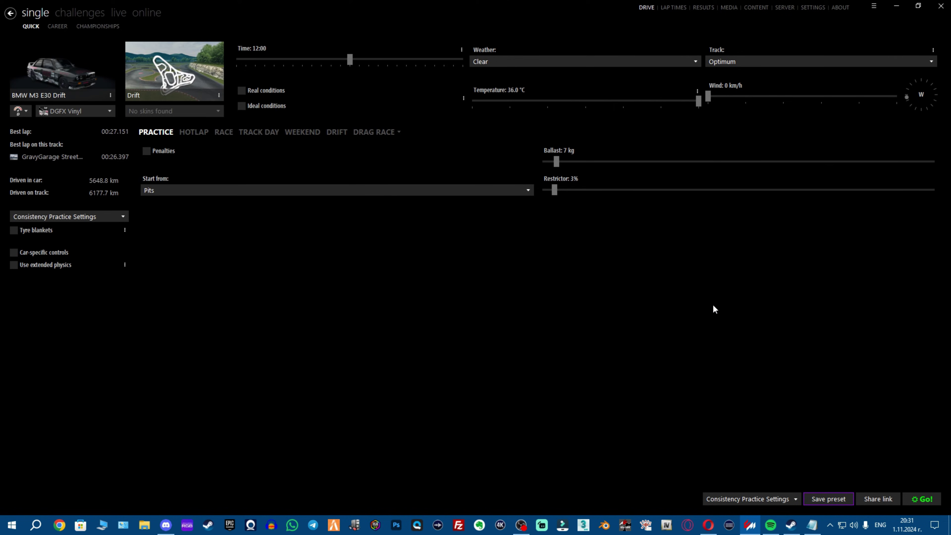
- Demonstrate saving the Custom Shaders Patch preset and the X Pro controls preset in the settings, cancelling both saves
{"action": "left_click", "coordinate": [813, 8]}
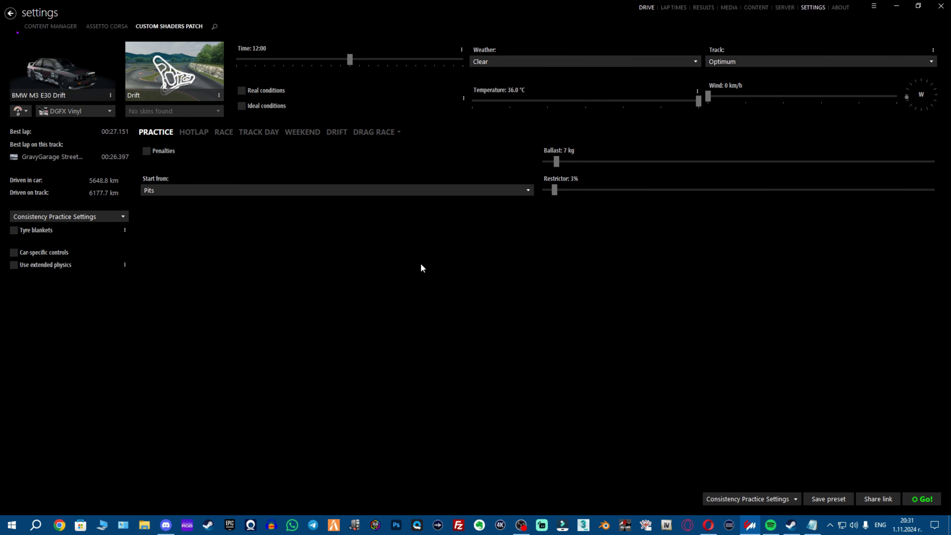
{"action": "left_click", "coordinate": [745, 500]}
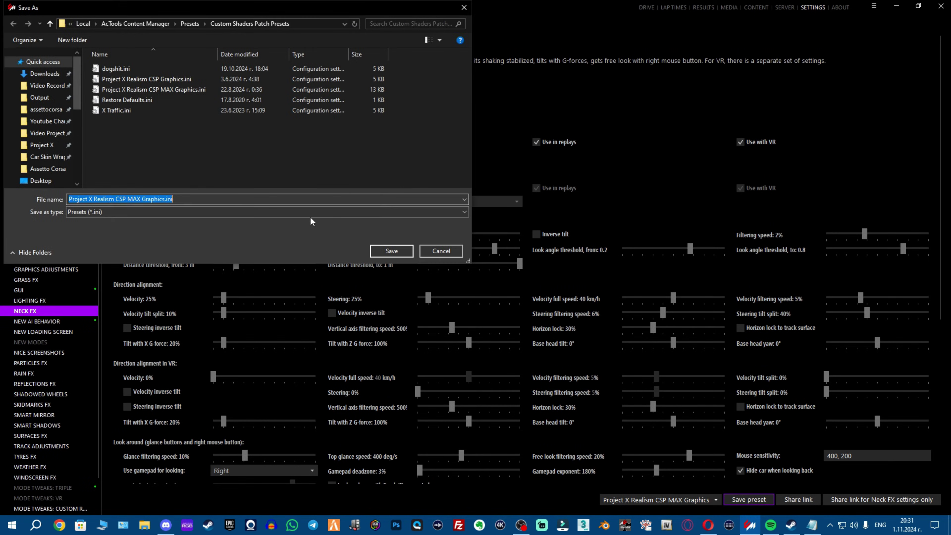
{"action": "left_click", "coordinate": [439, 251]}
{"action": "left_click", "coordinate": [106, 27]}
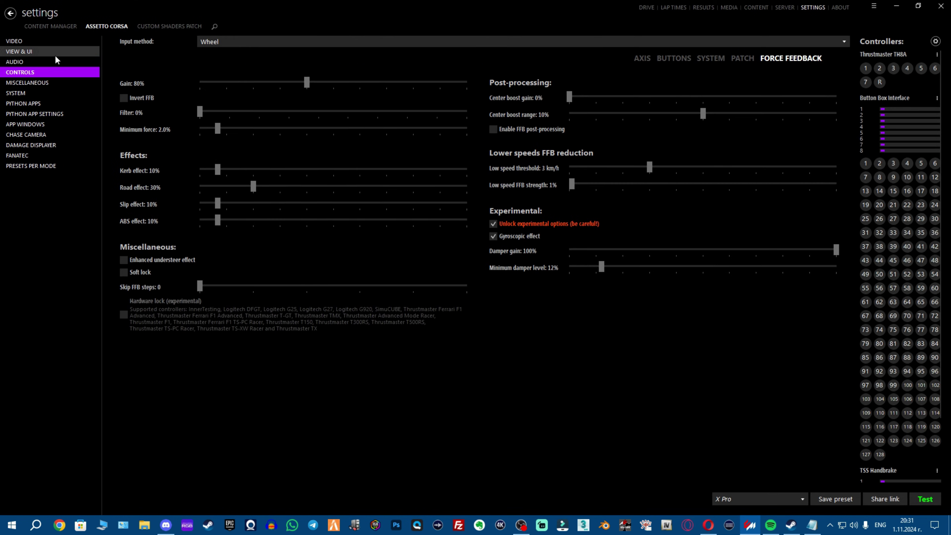
{"action": "left_click", "coordinate": [835, 499]}
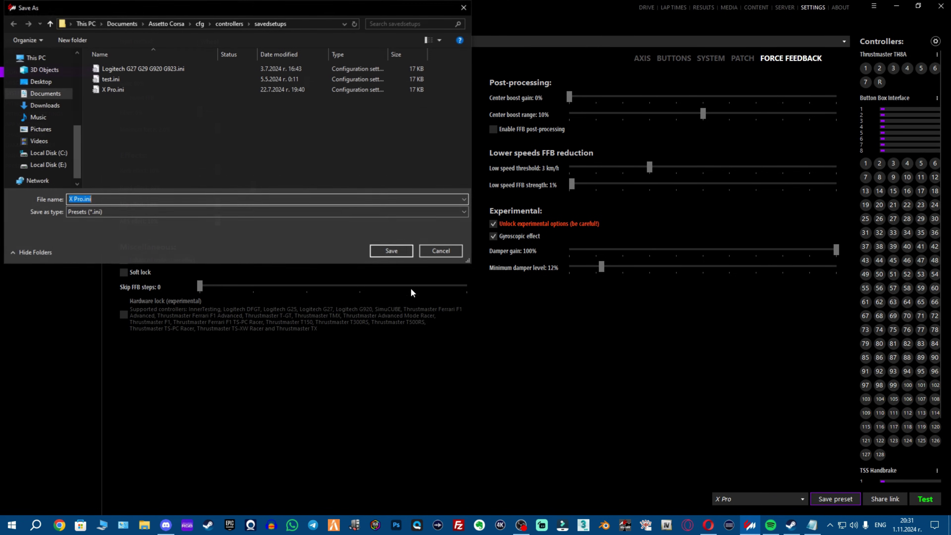
{"action": "left_click", "coordinate": [441, 251]}
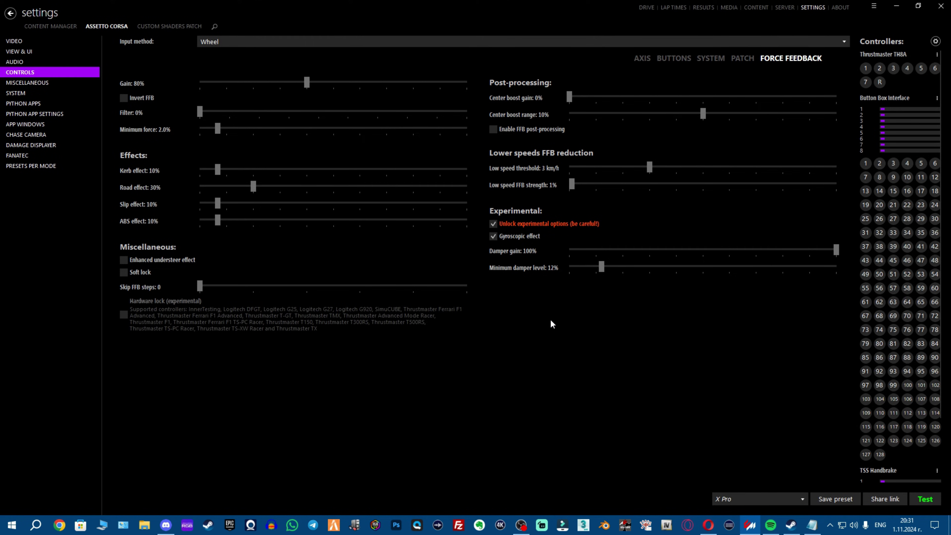
- Show Assetto Corsa's Video settings, try the Oculus Rift rendering mode, and restore Single screen
{"action": "left_click", "coordinate": [52, 42]}
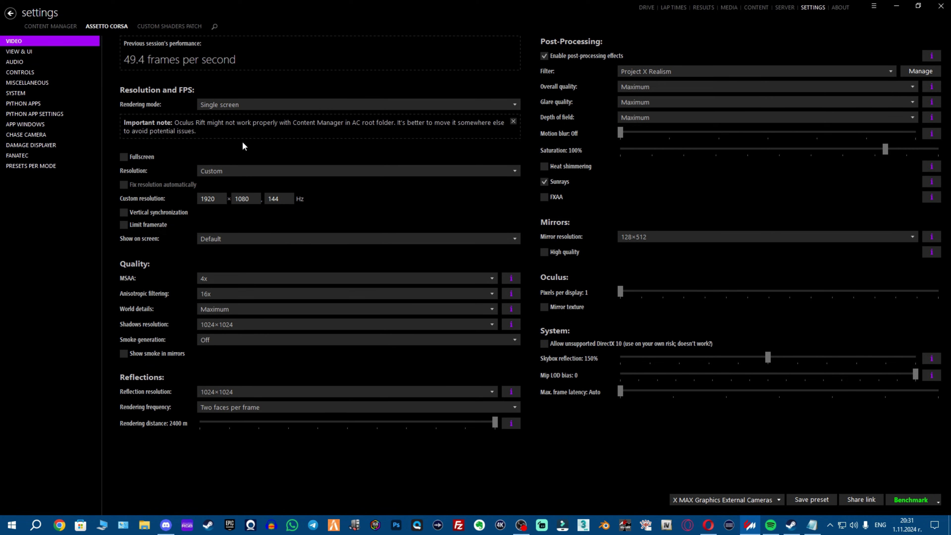
{"action": "left_click", "coordinate": [260, 106]}
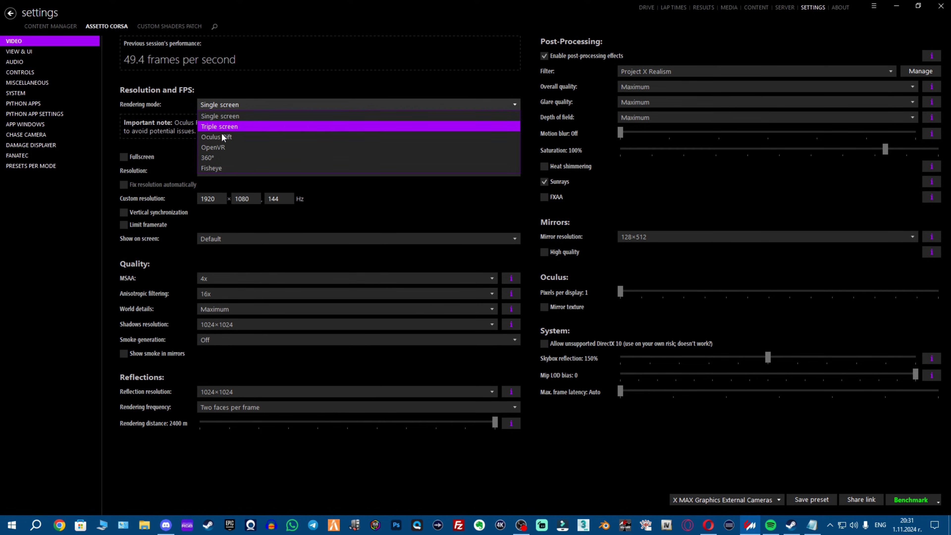
{"action": "left_click", "coordinate": [246, 137]}
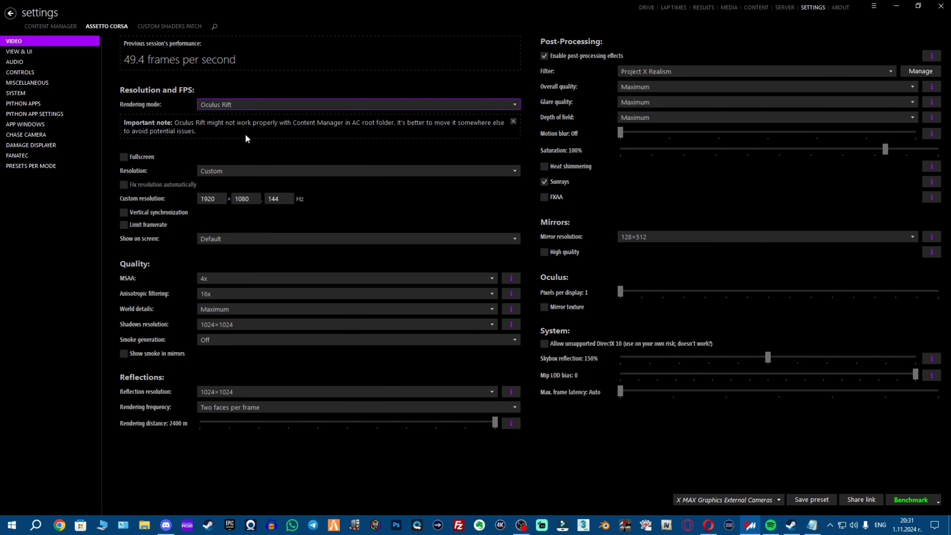
{"action": "left_click", "coordinate": [255, 107]}
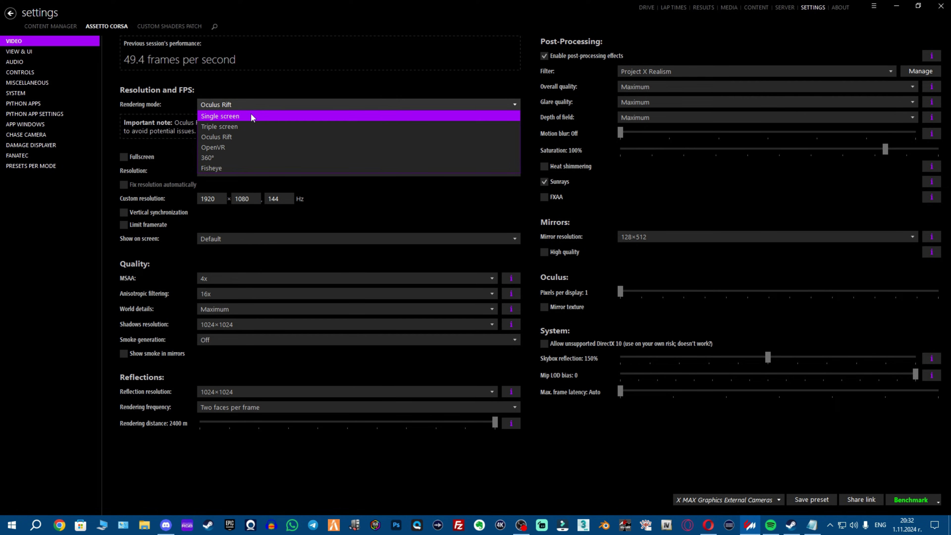
{"action": "left_click", "coordinate": [253, 117]}
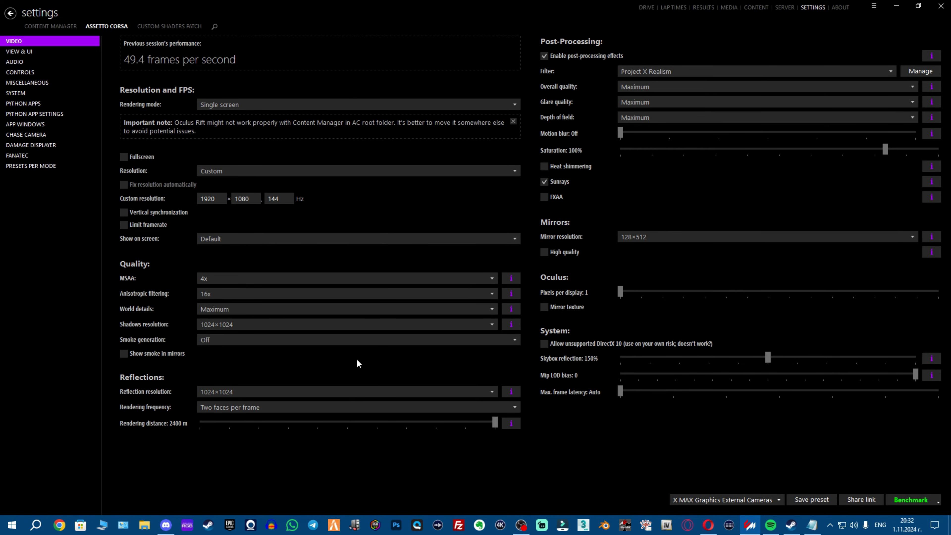
- Leave the Assetto Corsa video settings and return to the Drive page
{"action": "left_click", "coordinate": [511, 277]}
{"action": "left_click", "coordinate": [928, 22]}
{"action": "left_click", "coordinate": [649, 8]}
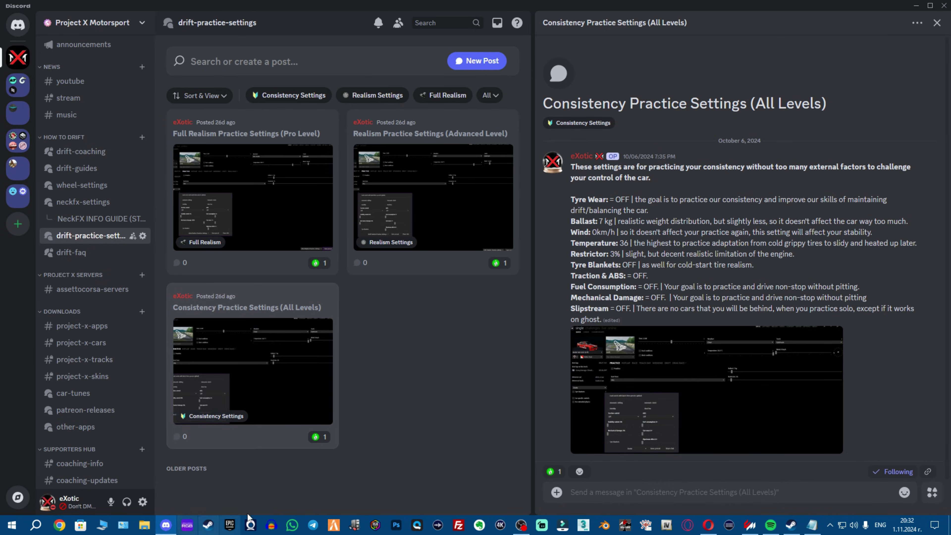
- Switch to Discord and read the Project X Motorsport HUD release post with its download in the project-x-apps channel
{"action": "left_click", "coordinate": [165, 525]}
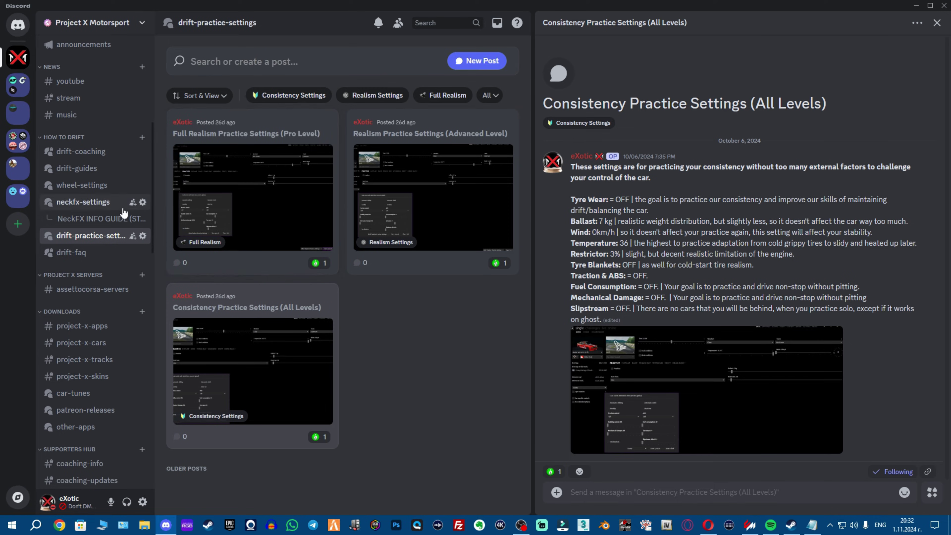
{"action": "left_click", "coordinate": [89, 332]}
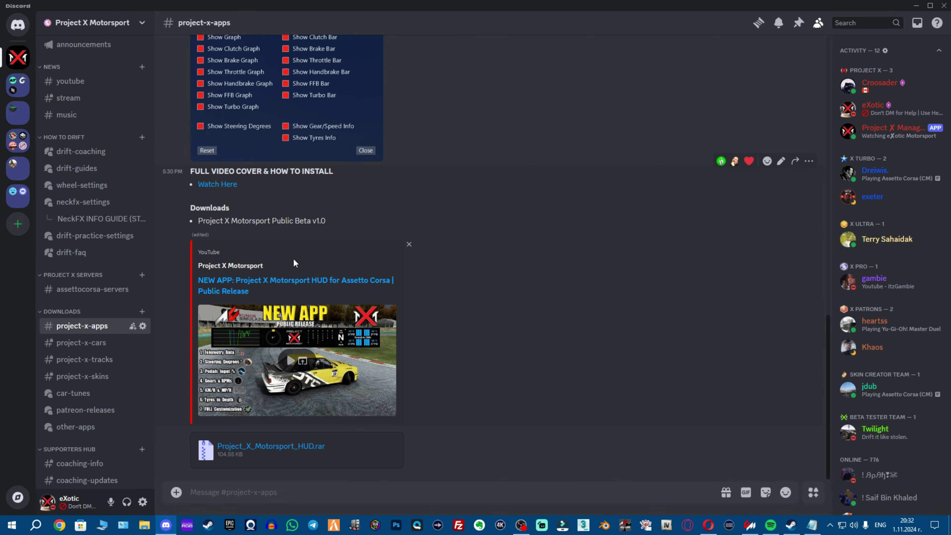
{"action": "scroll", "coordinate": [471, 227], "scroll_direction": "up", "scroll_amount": 12}
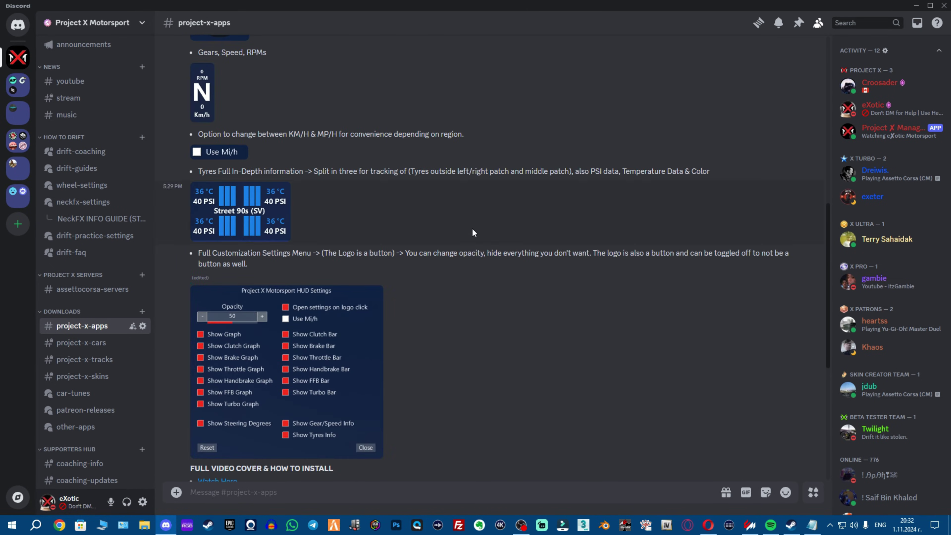
{"action": "scroll", "coordinate": [488, 225], "scroll_direction": "up", "scroll_amount": 4}
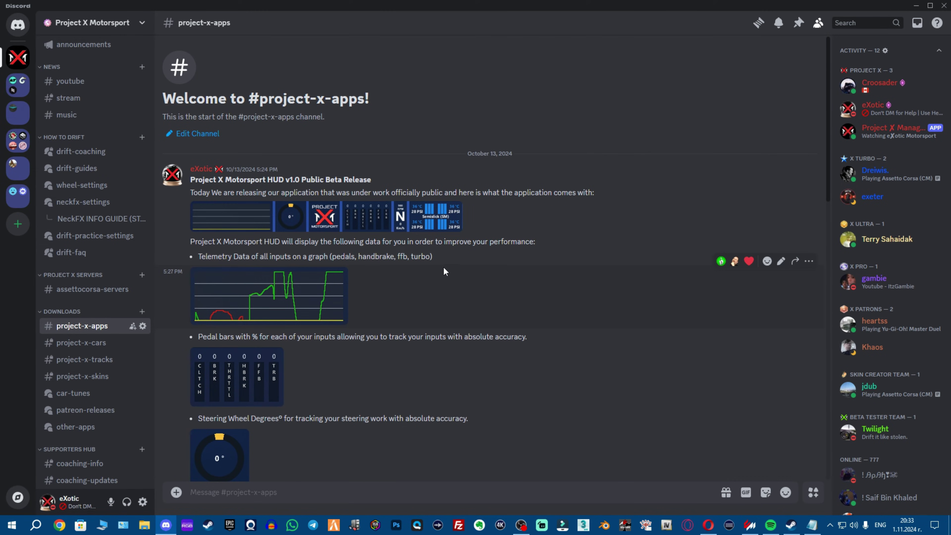
{"action": "scroll", "coordinate": [445, 271], "scroll_direction": "down", "scroll_amount": 15}
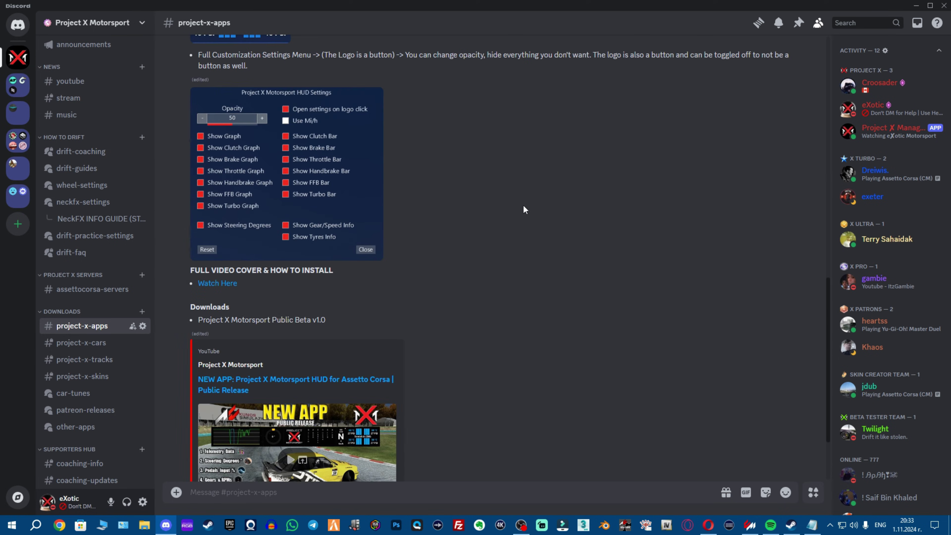
{"action": "scroll", "coordinate": [524, 209], "scroll_direction": "down", "scroll_amount": 3}
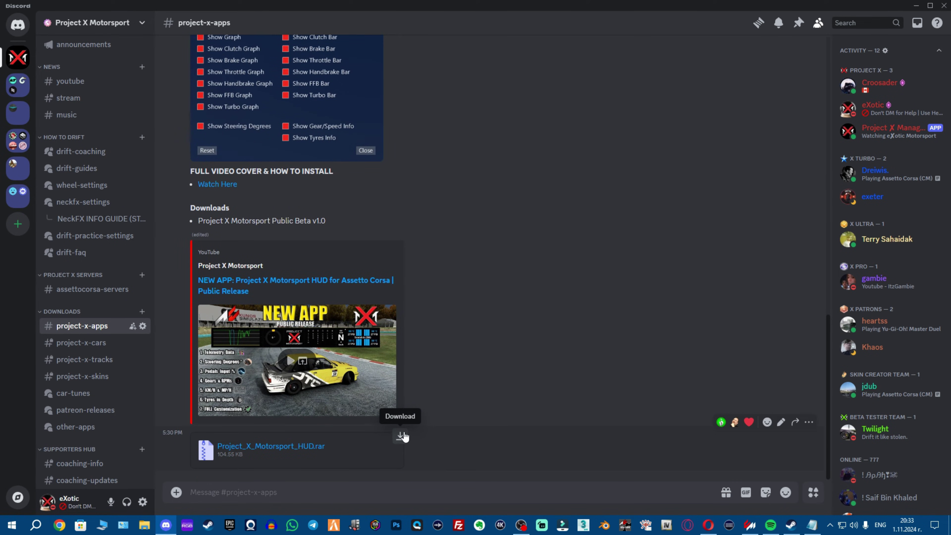
{"action": "scroll", "coordinate": [486, 330], "scroll_direction": "up", "scroll_amount": 2}
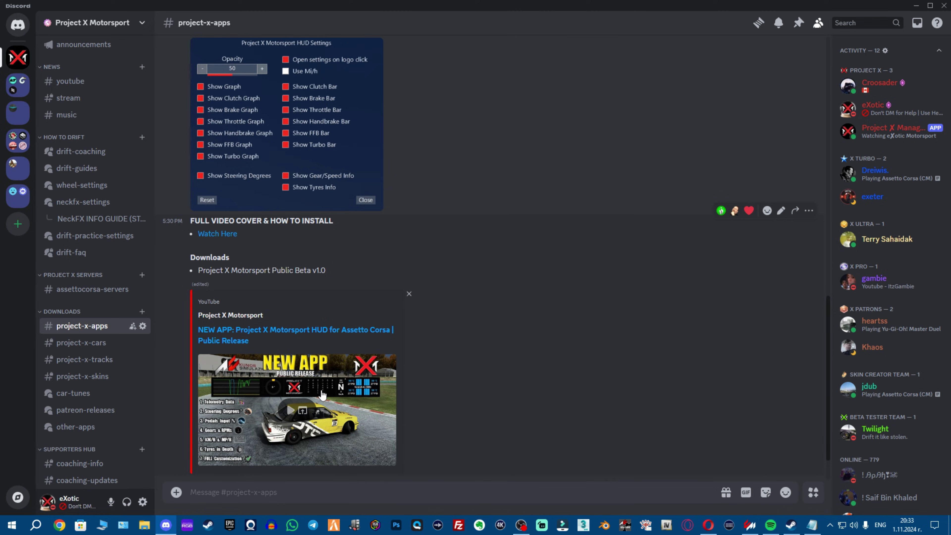
{"action": "scroll", "coordinate": [426, 375], "scroll_direction": "down", "scroll_amount": 2}
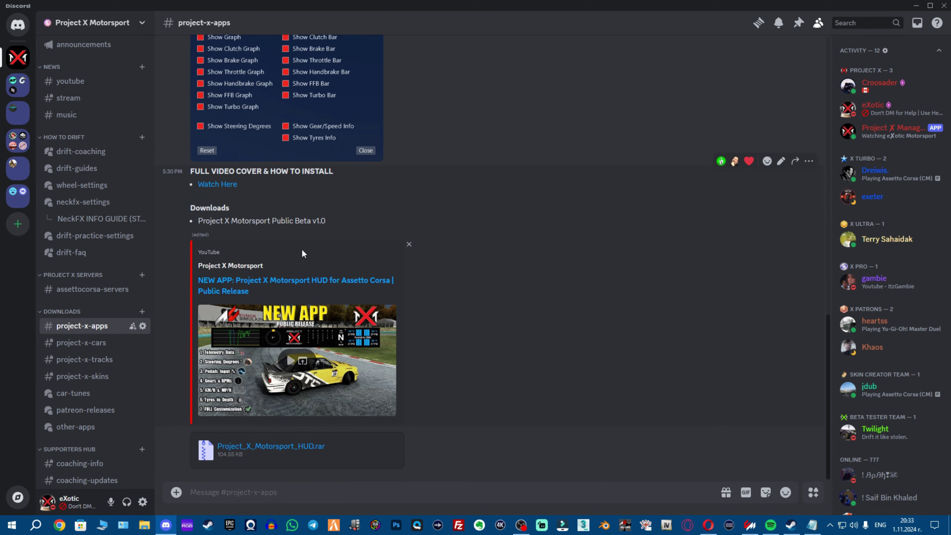
{"action": "left_click", "coordinate": [166, 525]}
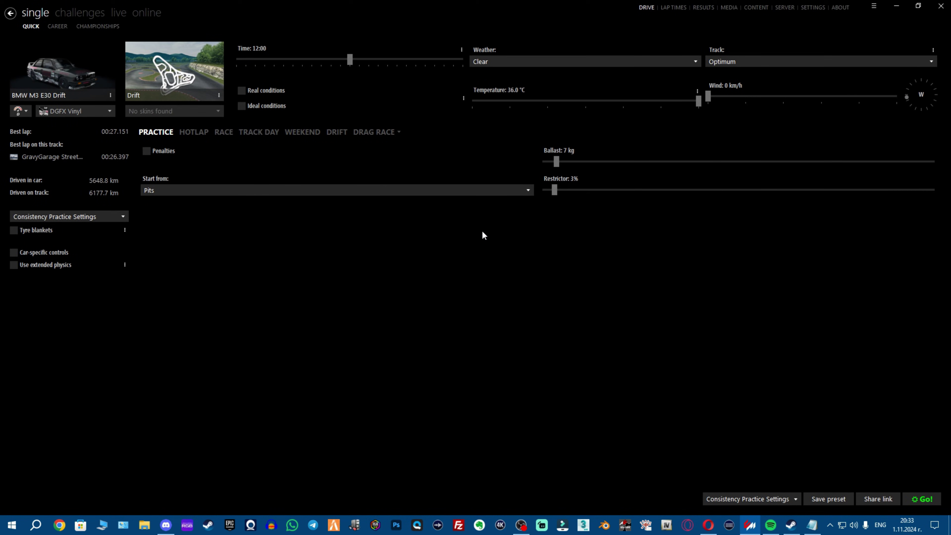
- Filter the Quick Drive tracks by "drift" and select the original Kunos Drift track
{"action": "left_click", "coordinate": [217, 55]}
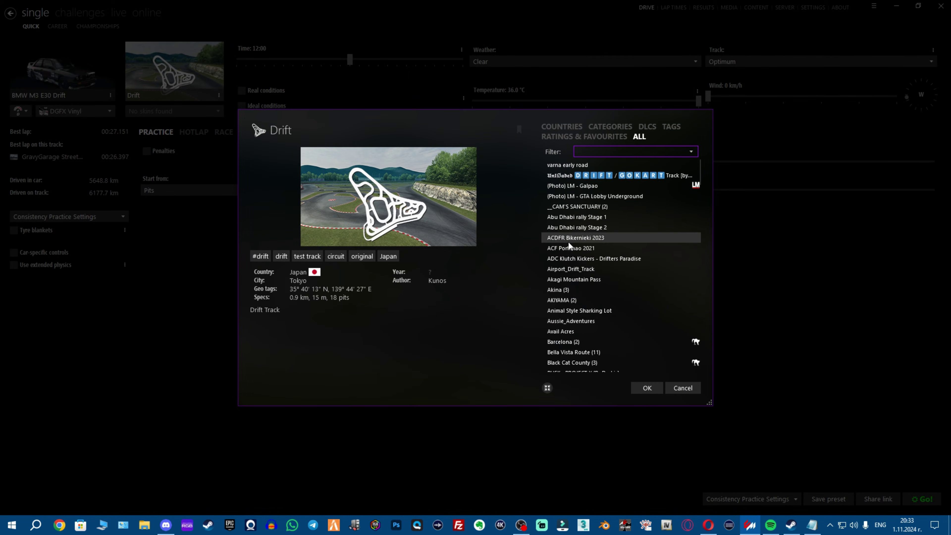
{"action": "type", "text": "drift"}
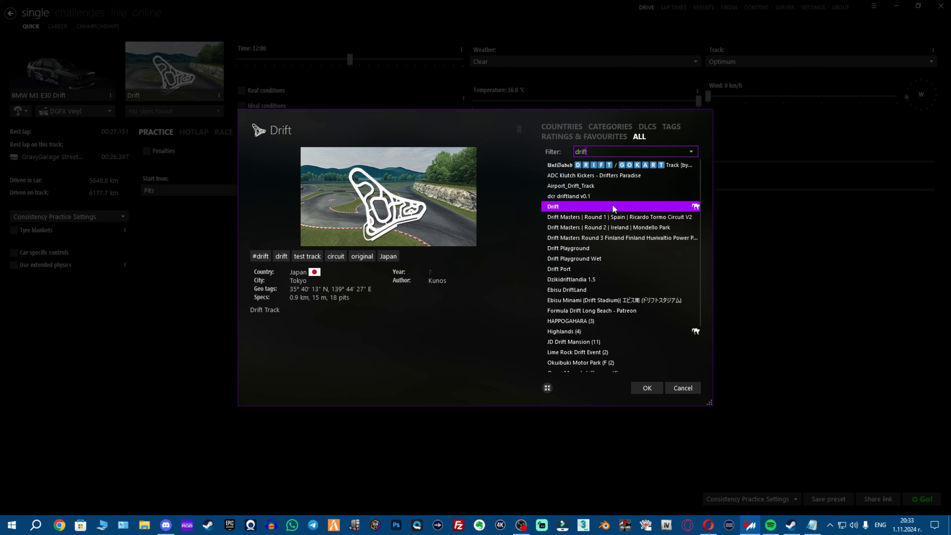
{"action": "double_click", "coordinate": [594, 206]}
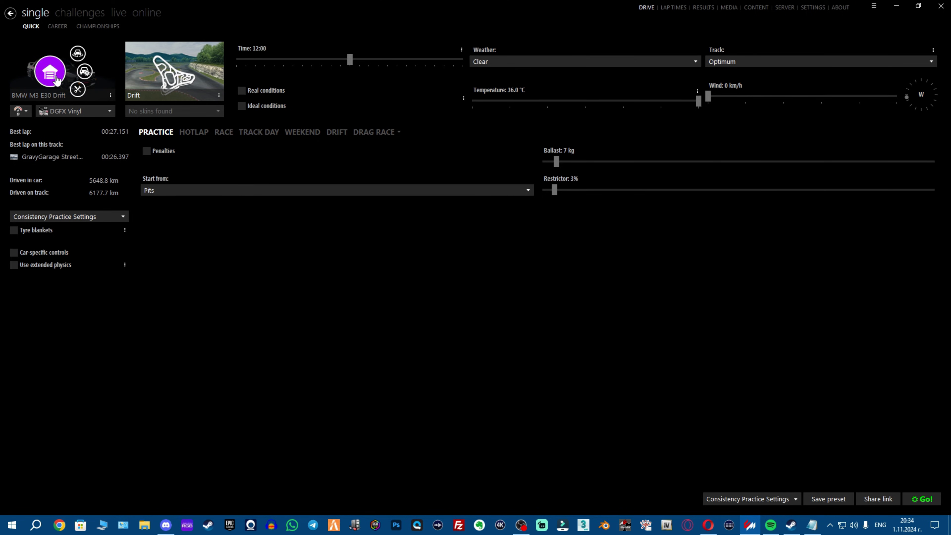
- Filter the cars by "e30" and select the BMW M3 E30 Drift for the practice session
{"action": "left_click", "coordinate": [49, 71]}
{"action": "type", "text": "e30"}
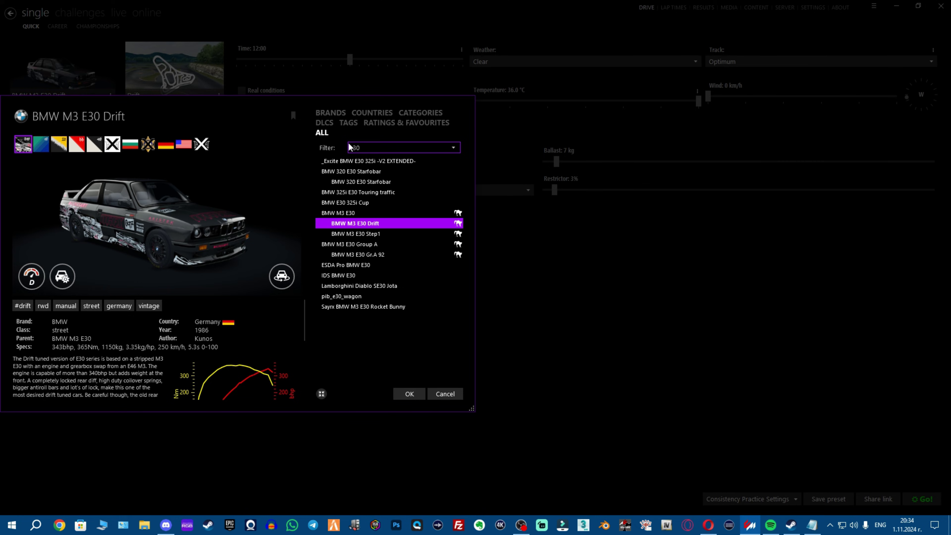
{"action": "mouse_move", "coordinate": [368, 224]}
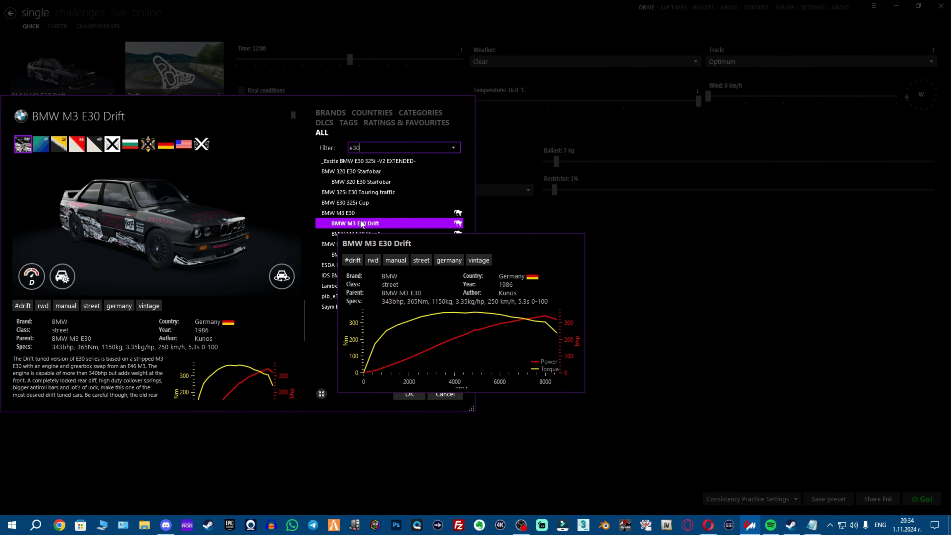
{"action": "double_click", "coordinate": [385, 224]}
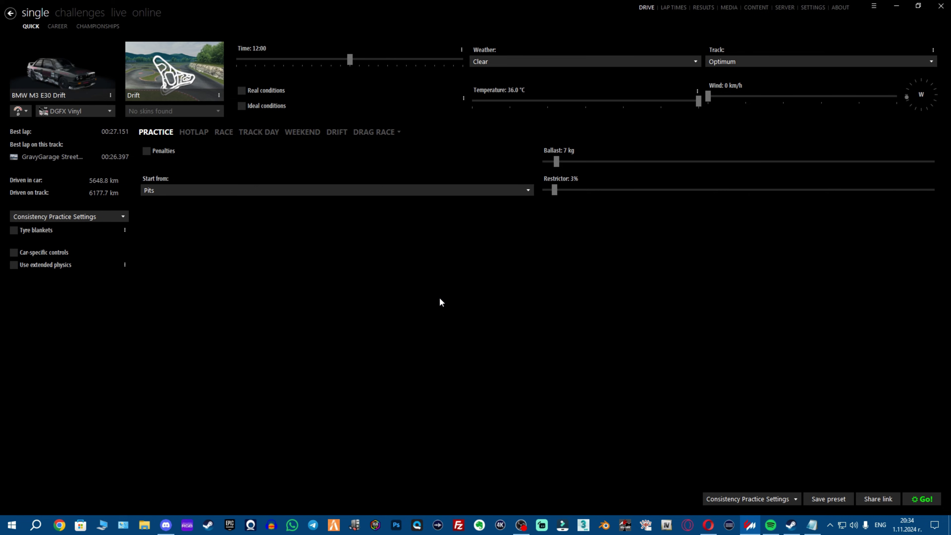
- Switch to Steam and view the file integrity verification option in Assetto Corsa's Installed Files properties
{"action": "left_click", "coordinate": [791, 524]}
{"action": "right_click", "coordinate": [94, 162]}
{"action": "mouse_move", "coordinate": [141, 221]}
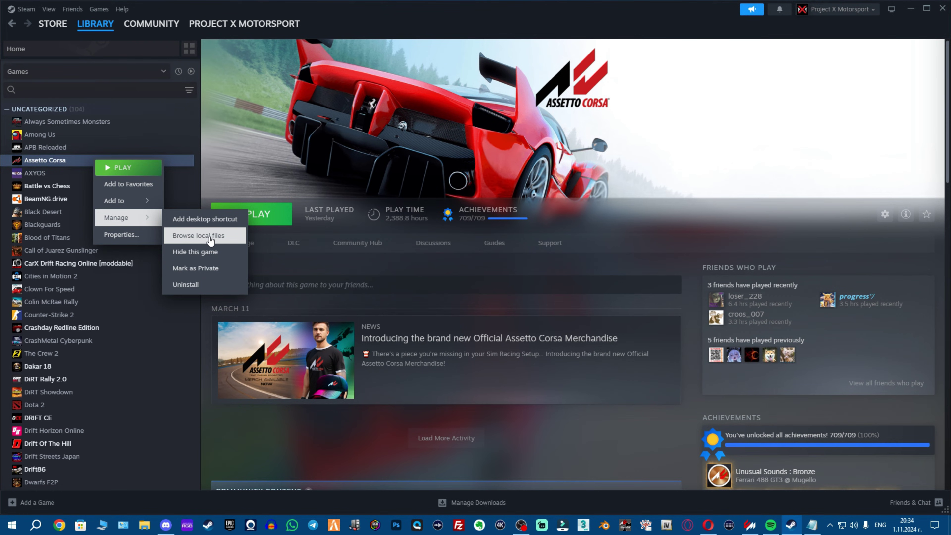
{"action": "left_click", "coordinate": [122, 235]}
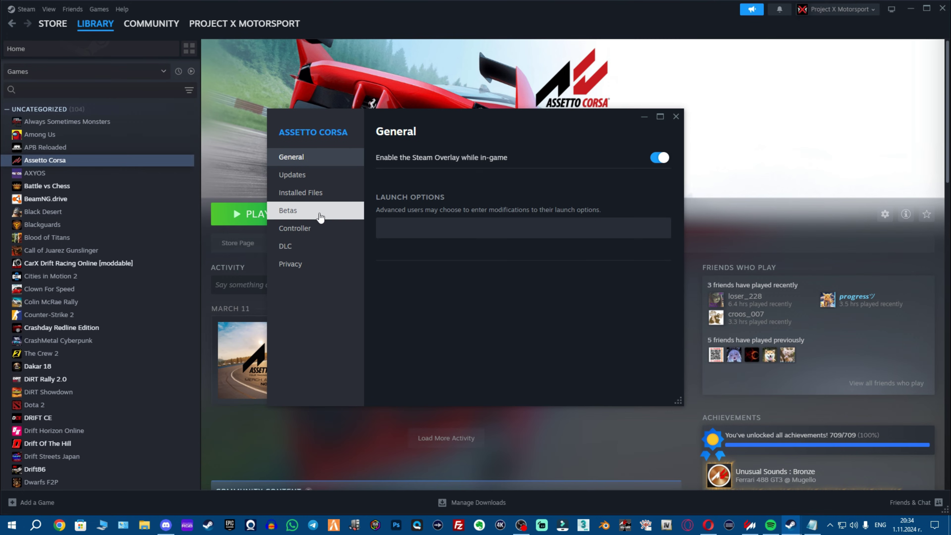
{"action": "left_click", "coordinate": [326, 192]}
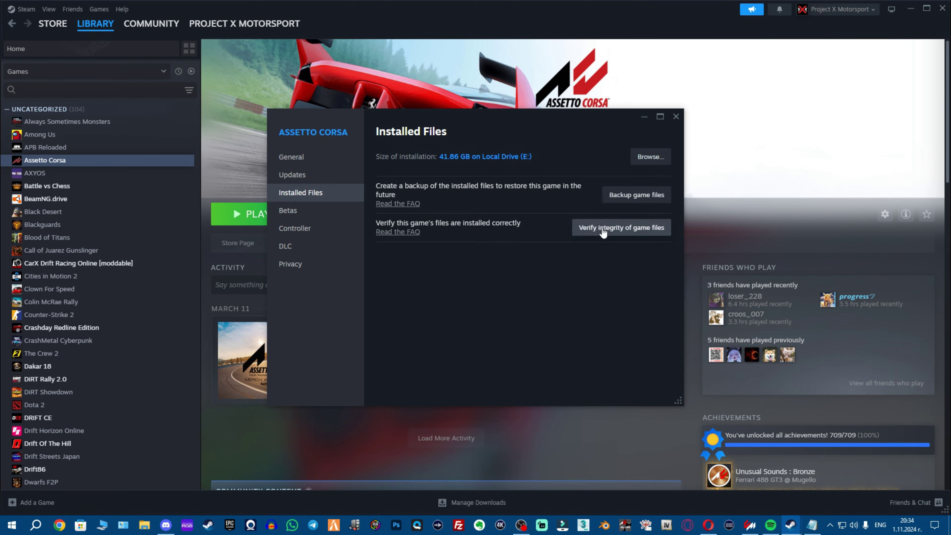
{"action": "left_click", "coordinate": [678, 117]}
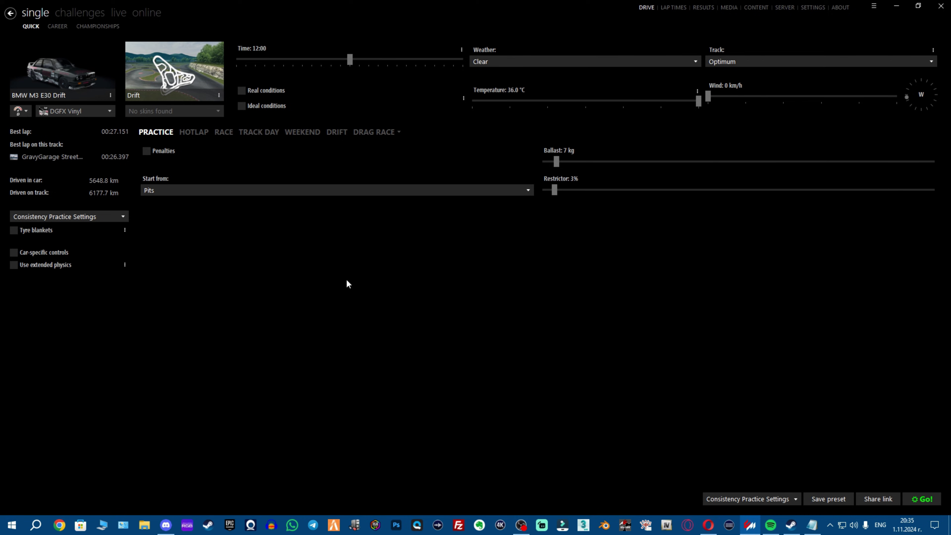
- Switch to Discord, open the (Public) Kunos BMW M3 E30 Drift Tune post in car-tunes, and view its Patreon download page
{"action": "mouse_move", "coordinate": [75, 86]}
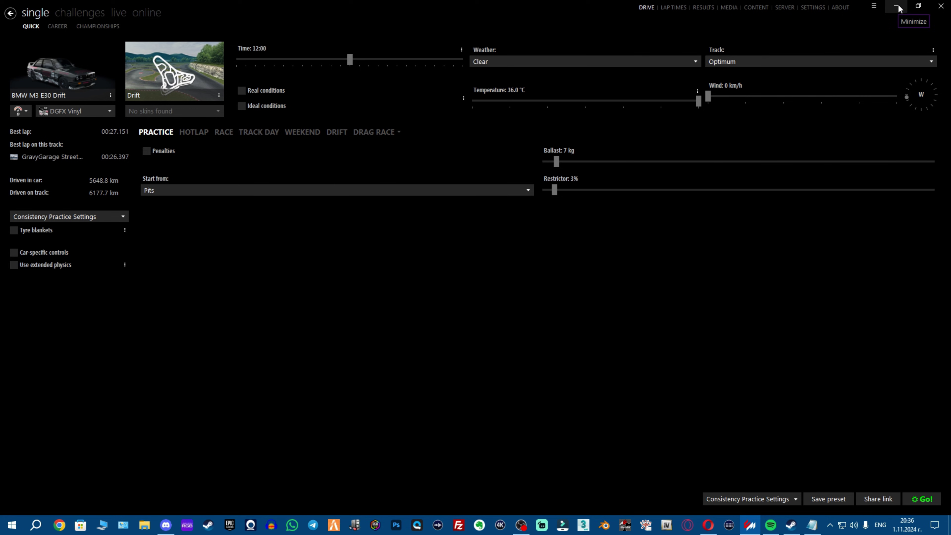
{"action": "left_click", "coordinate": [166, 525]}
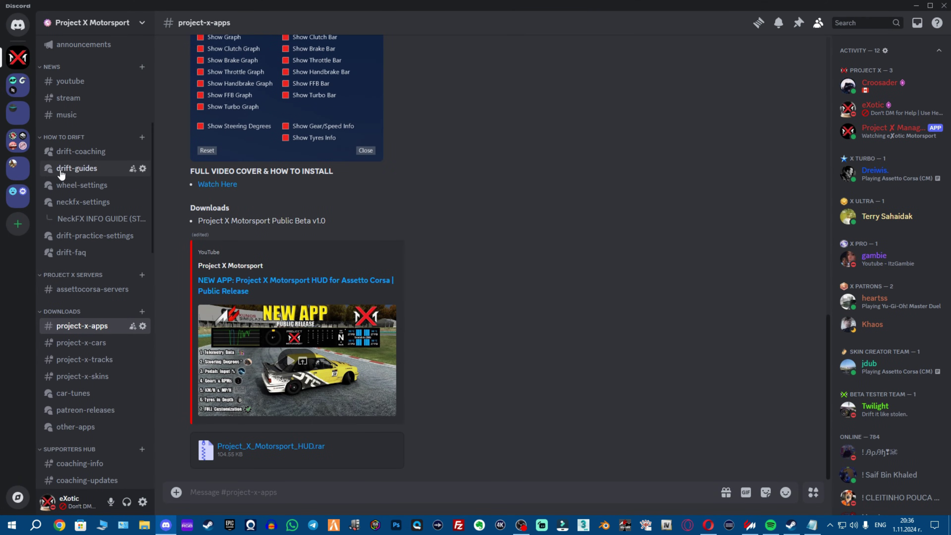
{"action": "scroll", "coordinate": [79, 219], "scroll_direction": "down", "scroll_amount": 3}
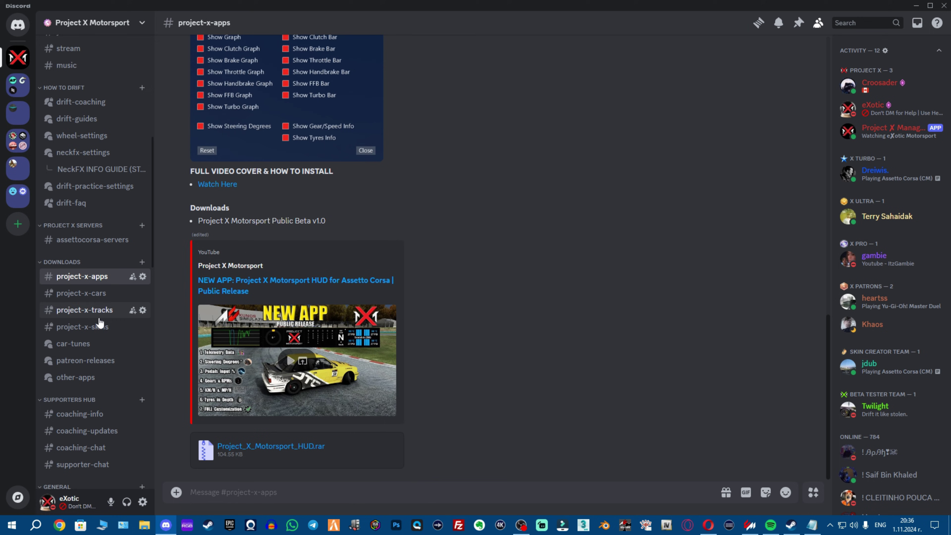
{"action": "left_click", "coordinate": [91, 349]}
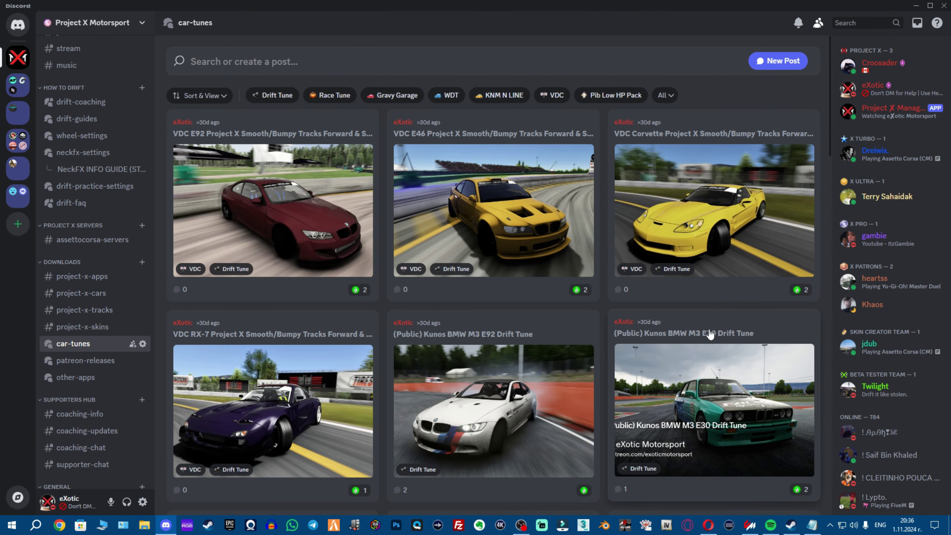
{"action": "left_click", "coordinate": [711, 337]}
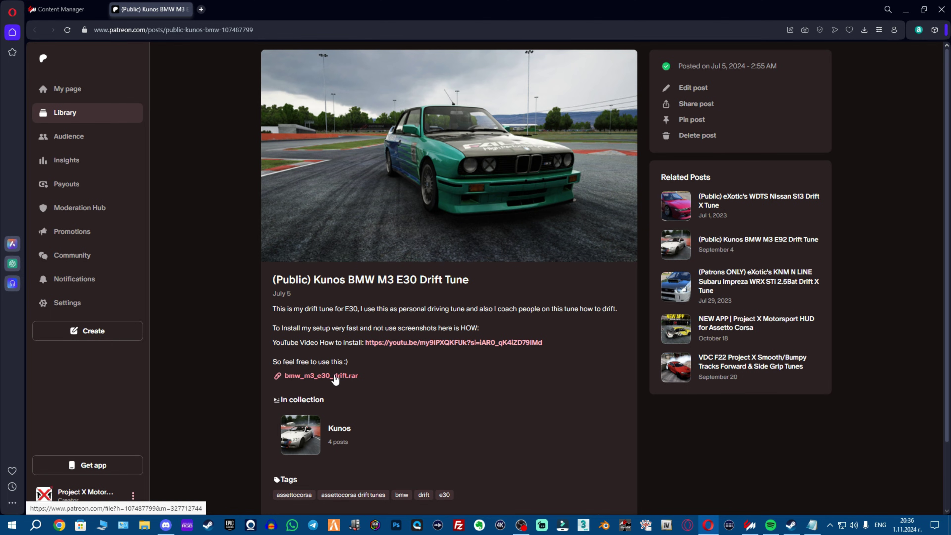
{"action": "left_click", "coordinate": [905, 10]}
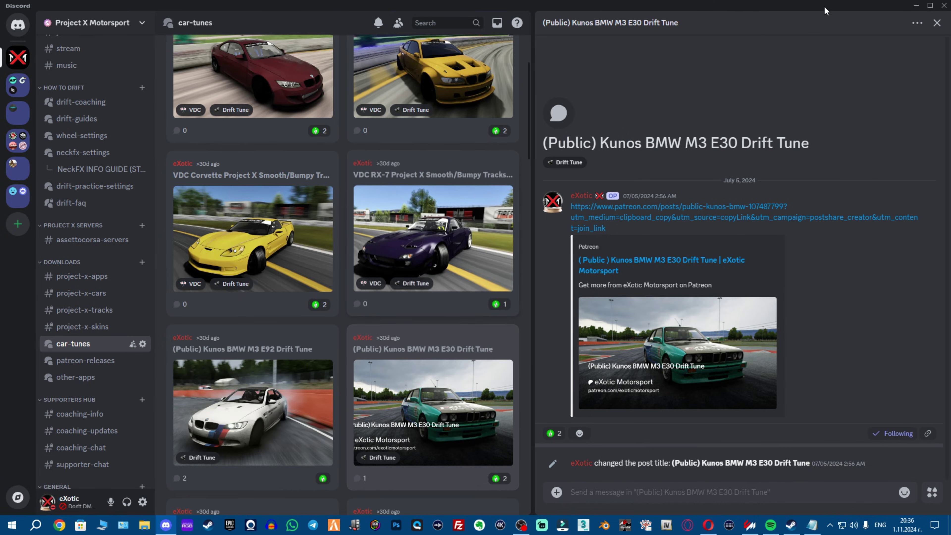
- Switch to File Explorer and open the Documents\Assetto Corsa\setups folder, keeping the downloaded tune archive on the desktop accessible
{"action": "left_click", "coordinate": [916, 7]}
{"action": "left_click", "coordinate": [900, 6]}
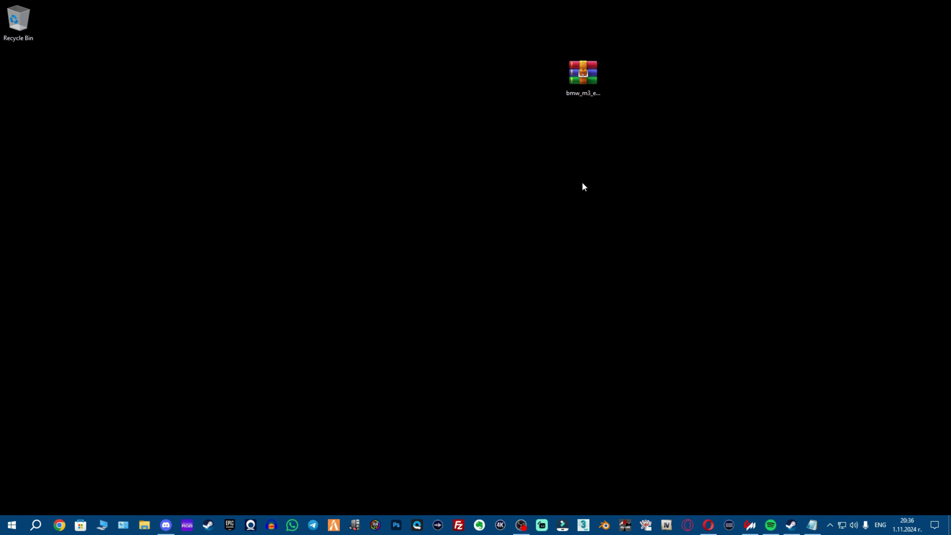
{"action": "left_click", "coordinate": [144, 525]}
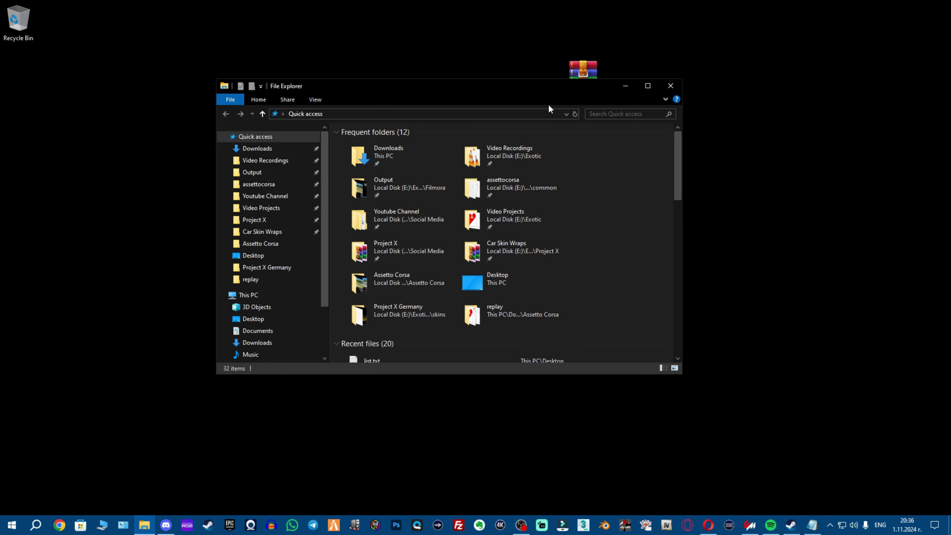
{"action": "left_click_drag", "start_coordinate": [507, 94], "coordinate": [358, 89]}
{"action": "left_click", "coordinate": [131, 330]}
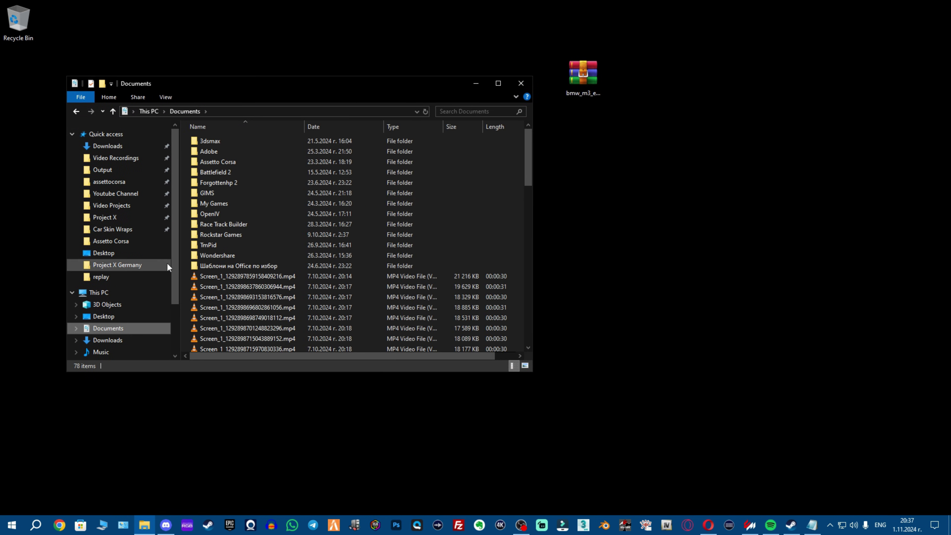
{"action": "double_click", "coordinate": [253, 164]}
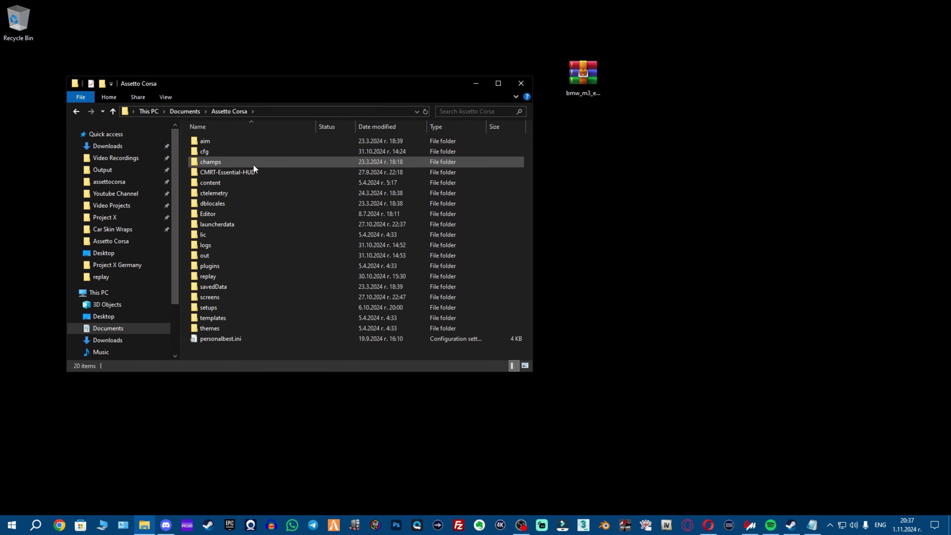
{"action": "double_click", "coordinate": [239, 306]}
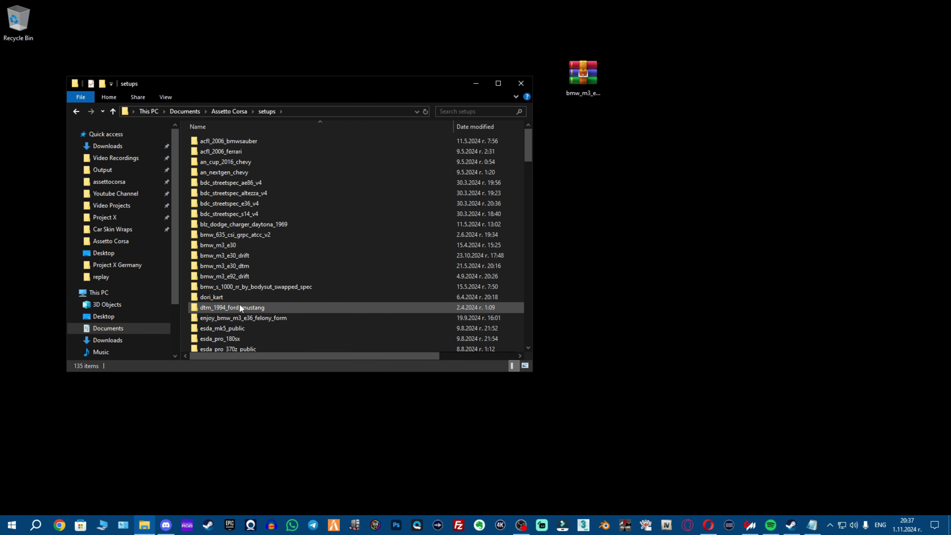
{"action": "left_click_drag", "start_coordinate": [284, 86], "coordinate": [267, 57]}
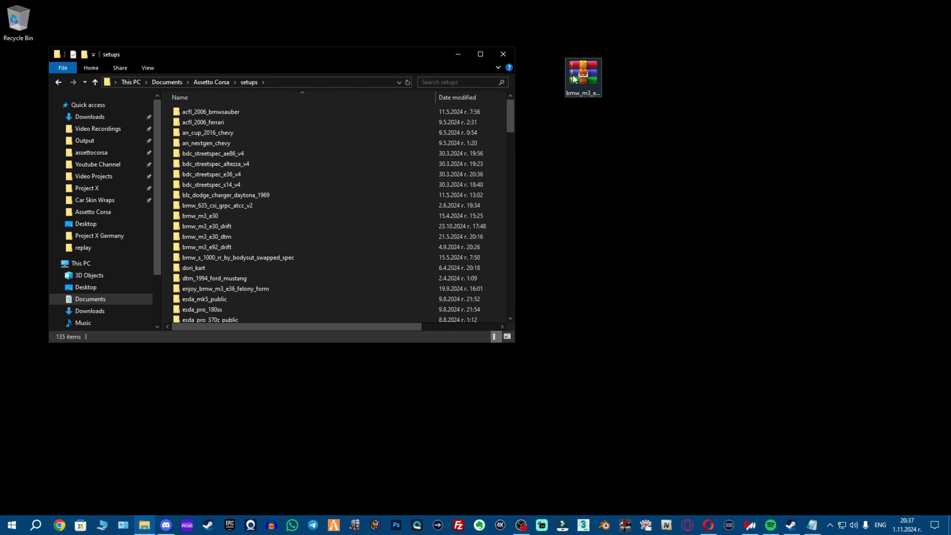
- Open bmw_m3_e30_drift.rar from the desktop and extract its bmw_m3_e30_drift folder into the setups folder
{"action": "double_click", "coordinate": [574, 78]}
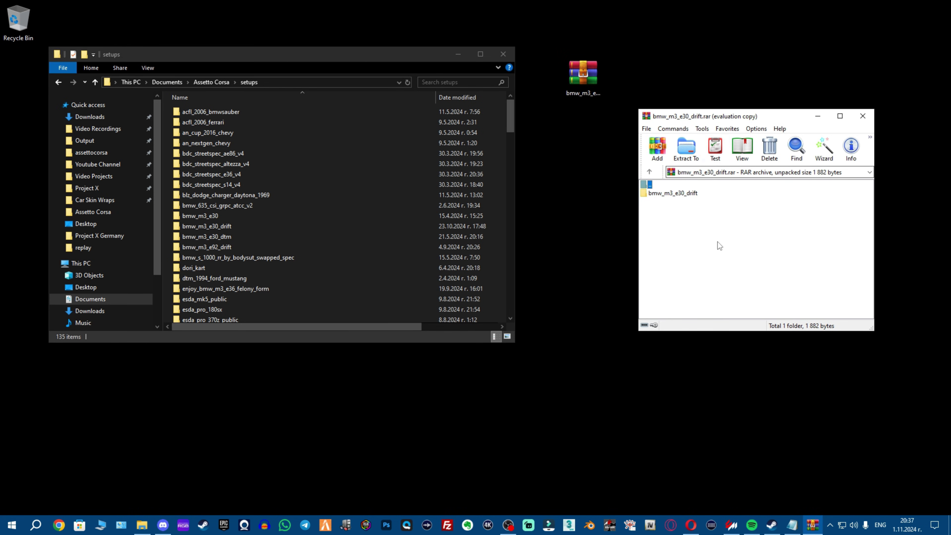
{"action": "key", "text": "Escape"}
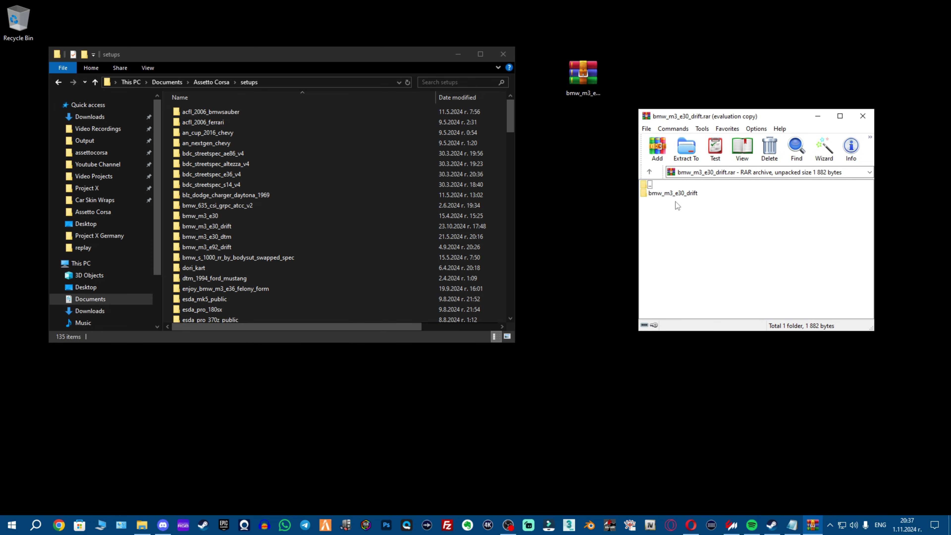
{"action": "left_click_drag", "start_coordinate": [678, 196], "coordinate": [166, 196]}
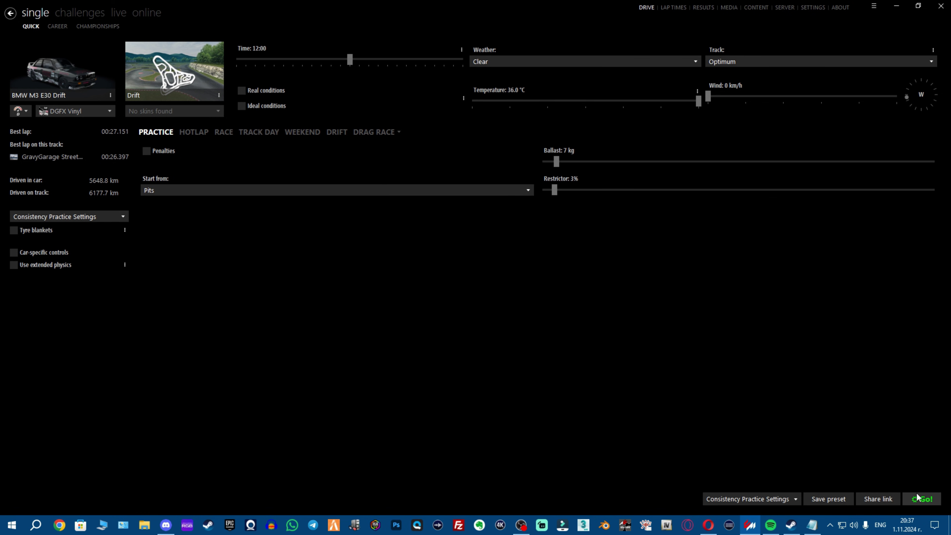
- Start the practice session from Content Manager and load the generic X E30 Smooth setup for the car
{"action": "left_click", "coordinate": [923, 499]}
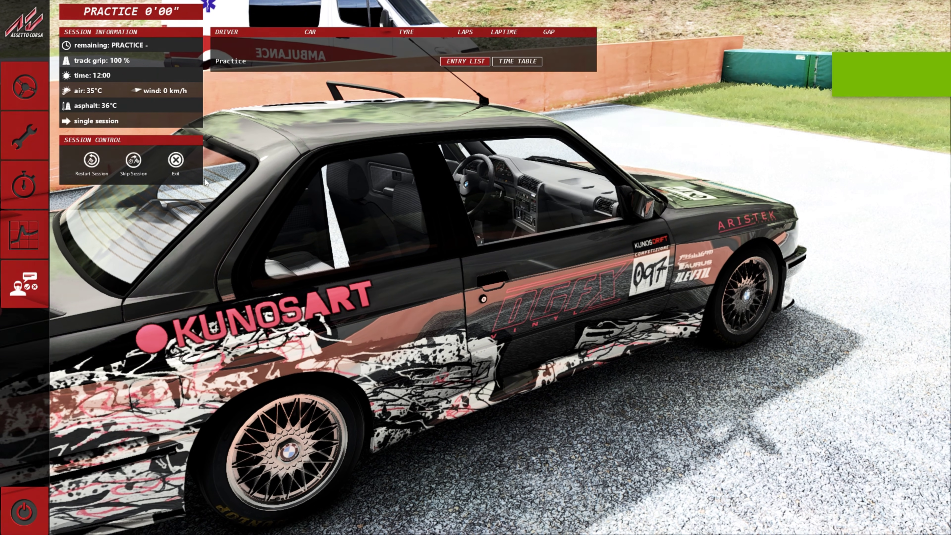
{"action": "left_click", "coordinate": [15, 136]}
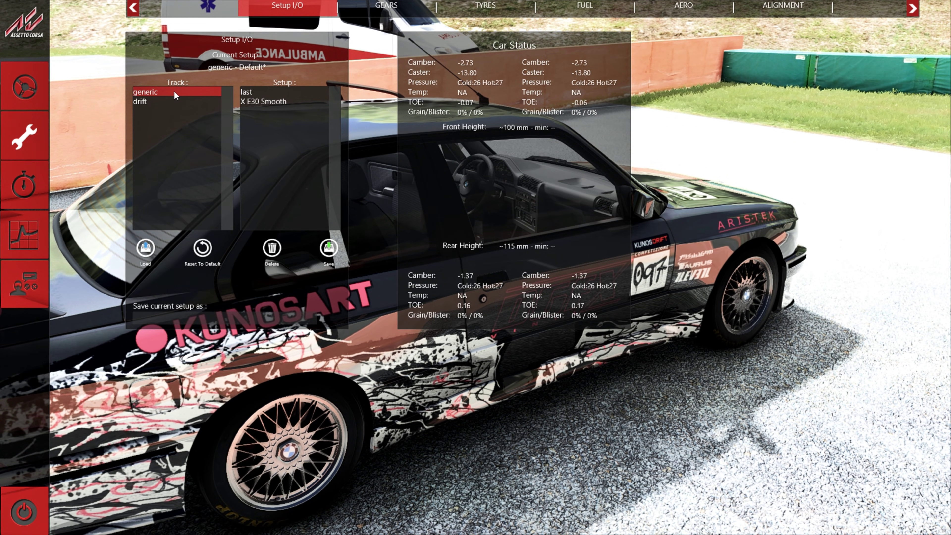
{"action": "left_click", "coordinate": [274, 101]}
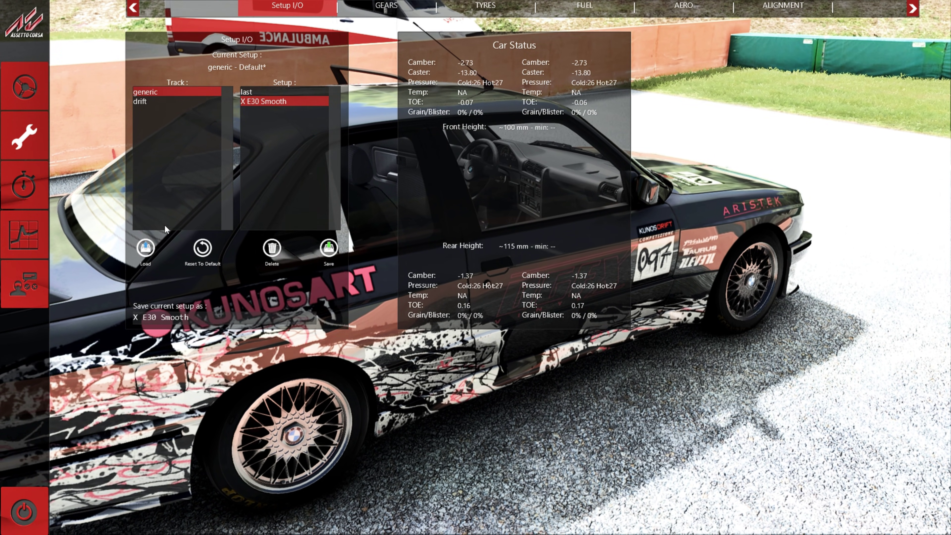
{"action": "left_click", "coordinate": [144, 250]}
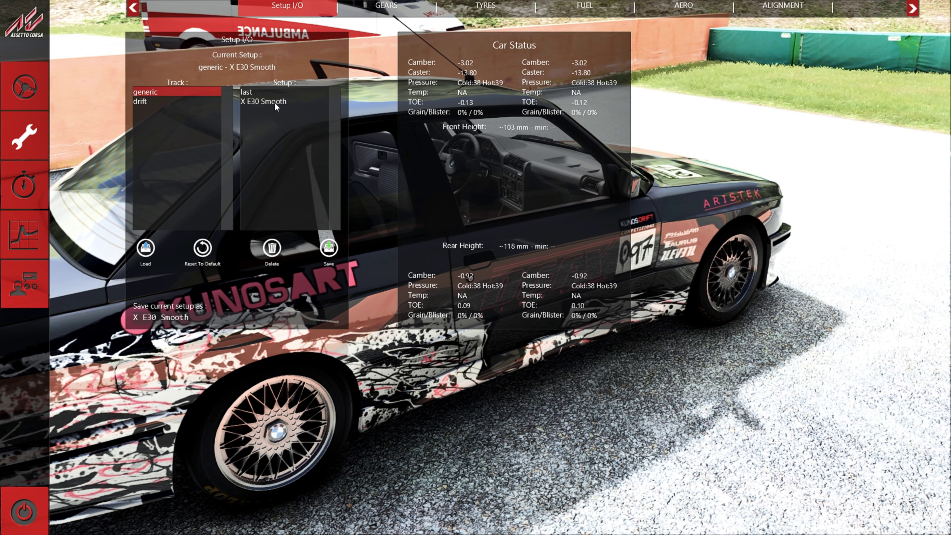
{"action": "left_click", "coordinate": [146, 249]}
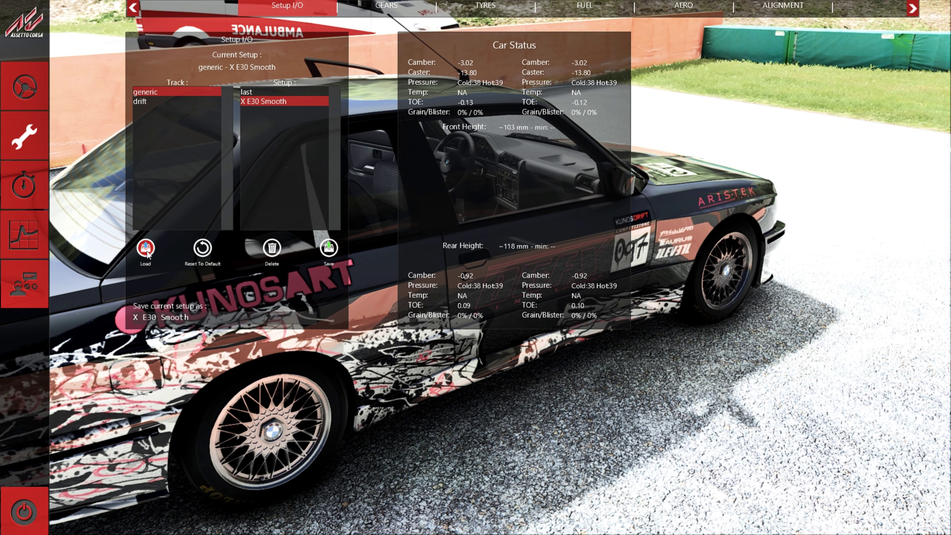